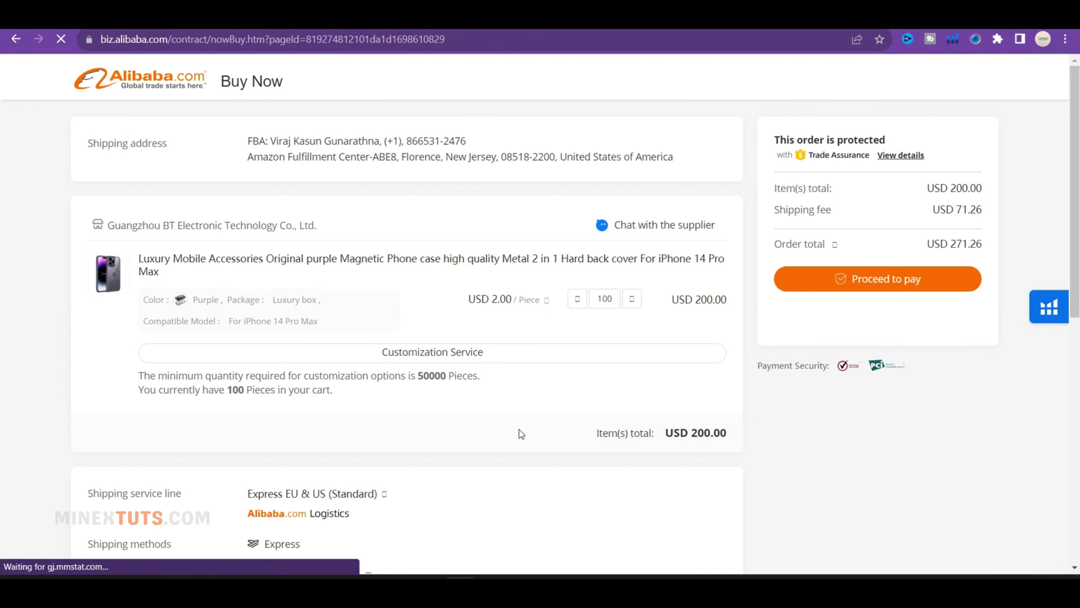
# Send the supplier the box-dimension request for 50 iPhone 11 Pro Max cases and block notifications
pyautogui.scroll(-5, 519, 429)
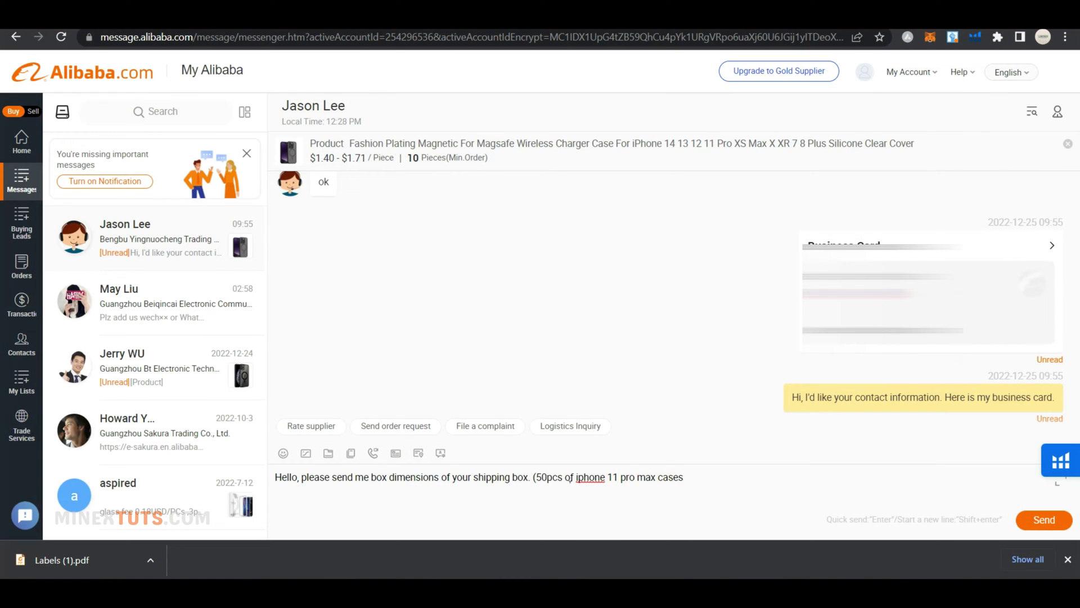
pyautogui.press('Return')
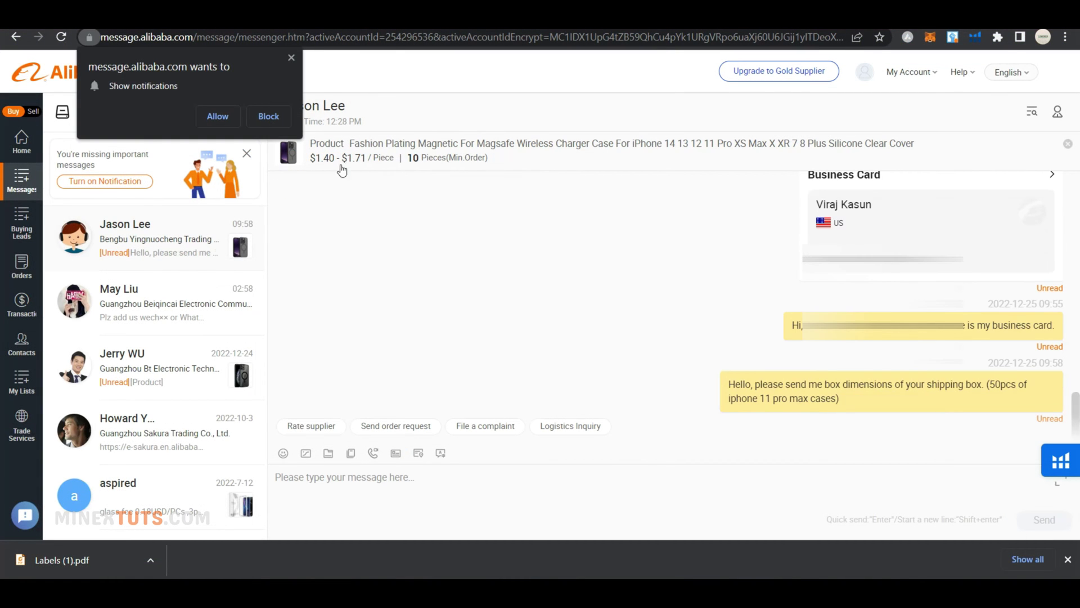
pyautogui.click(444, 294)
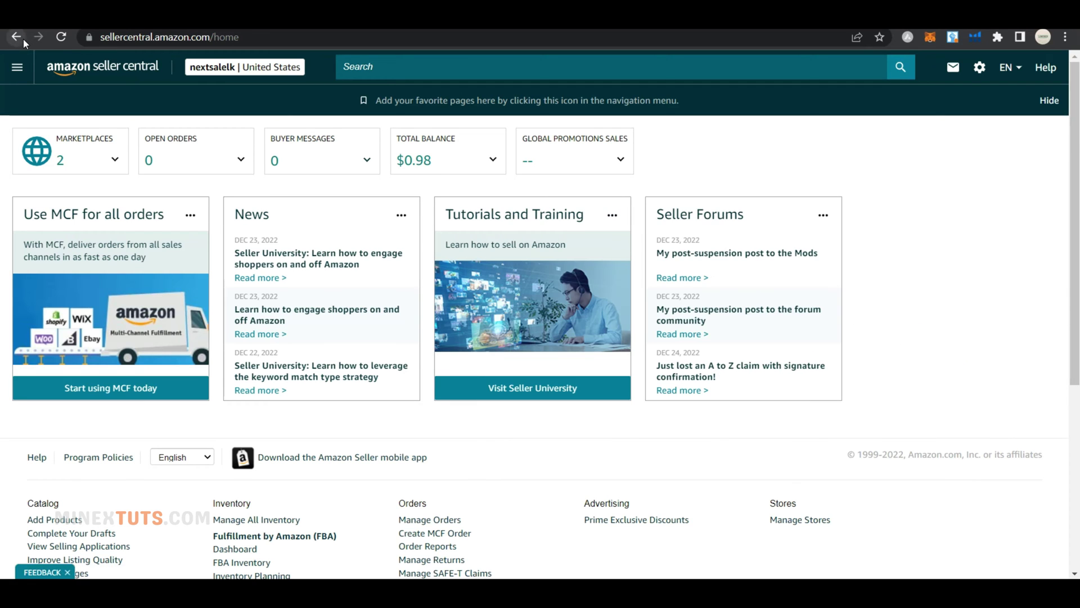
# Open FBA Inventory, dismiss the bulk action tip, and show more actions for the Tigowos case
pyautogui.click(17, 70)
pyautogui.moveTo(82, 129)
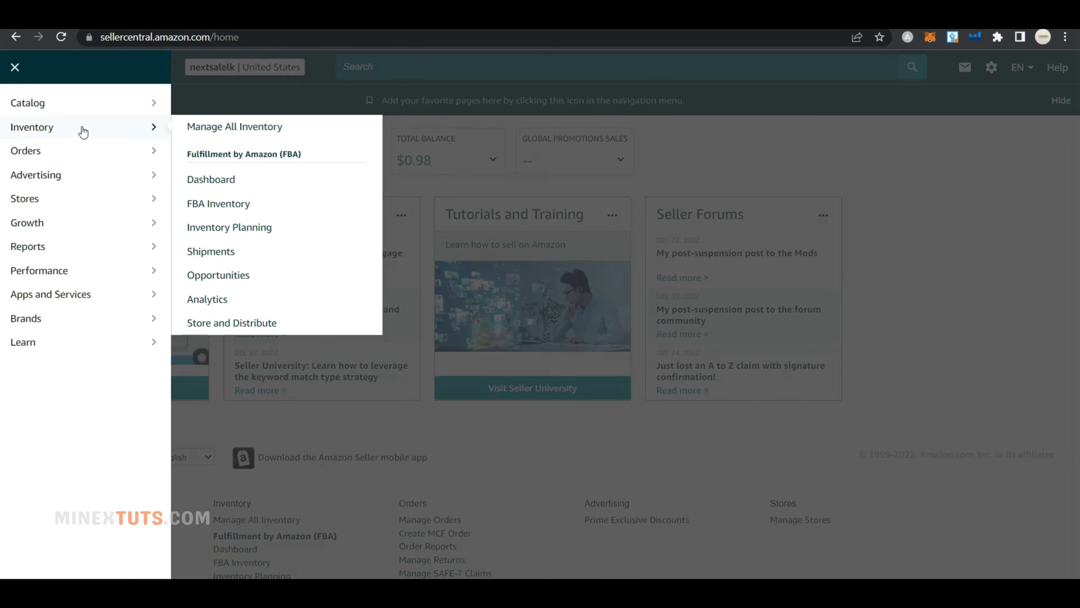
pyautogui.click(267, 212)
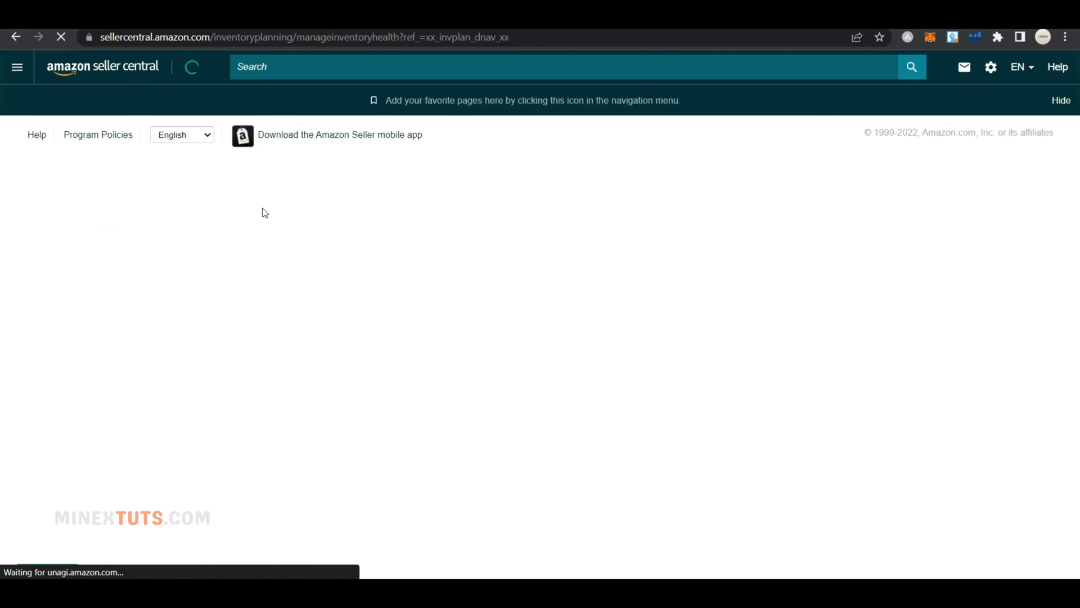
pyautogui.scroll(-5, 393, 415)
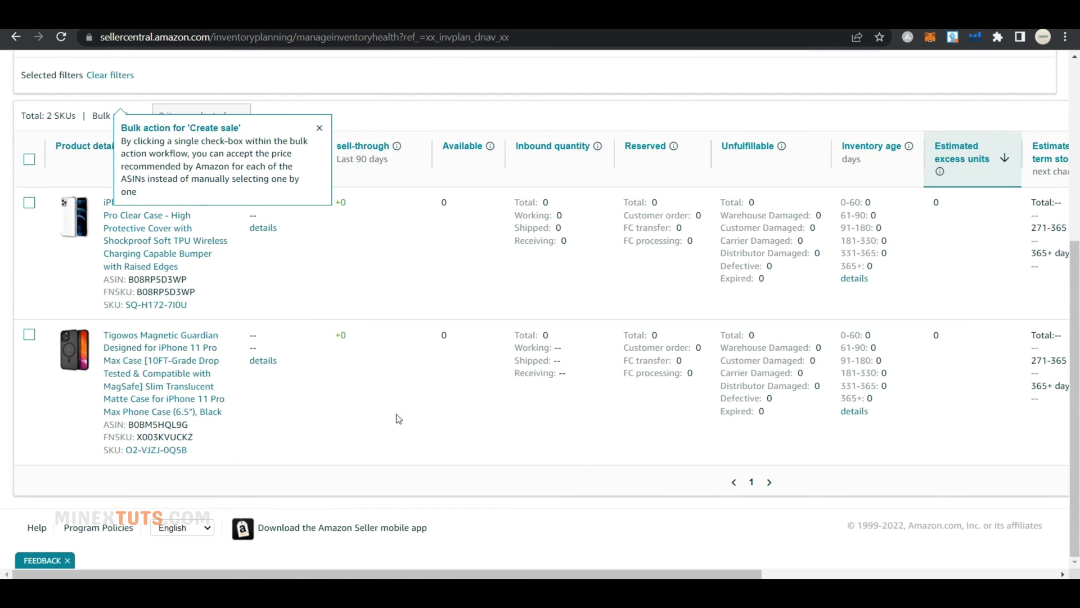
pyautogui.hscroll(5, 419, 451)
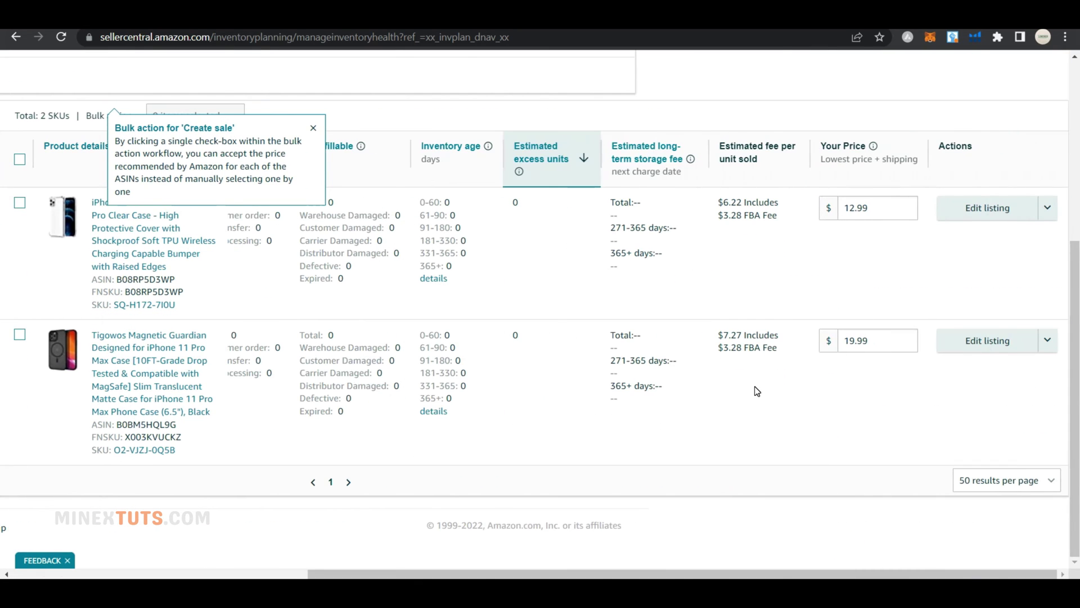
pyautogui.click(314, 130)
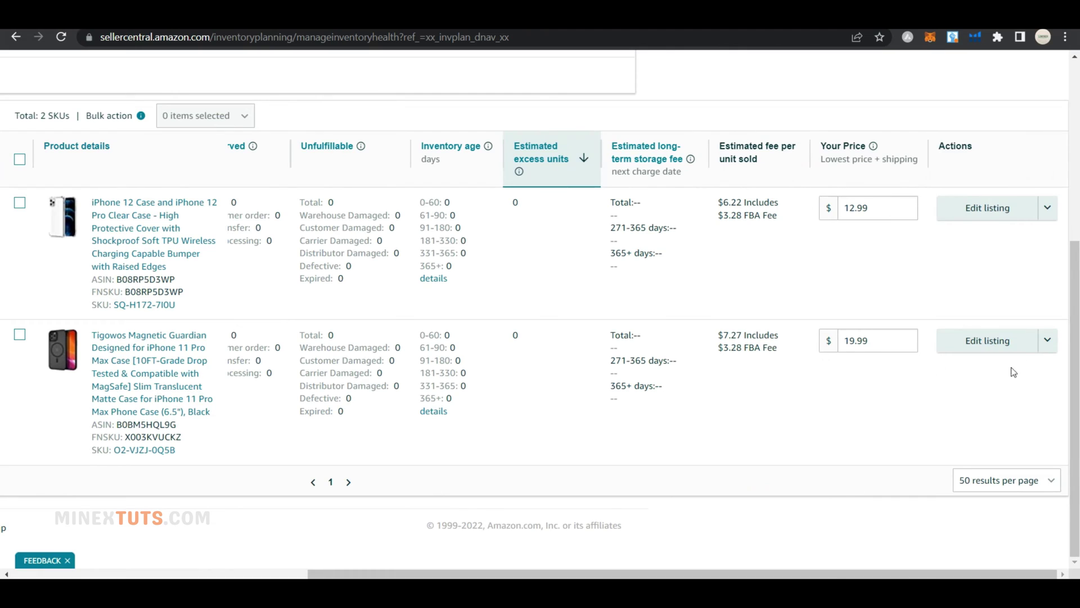
pyautogui.click(1048, 340)
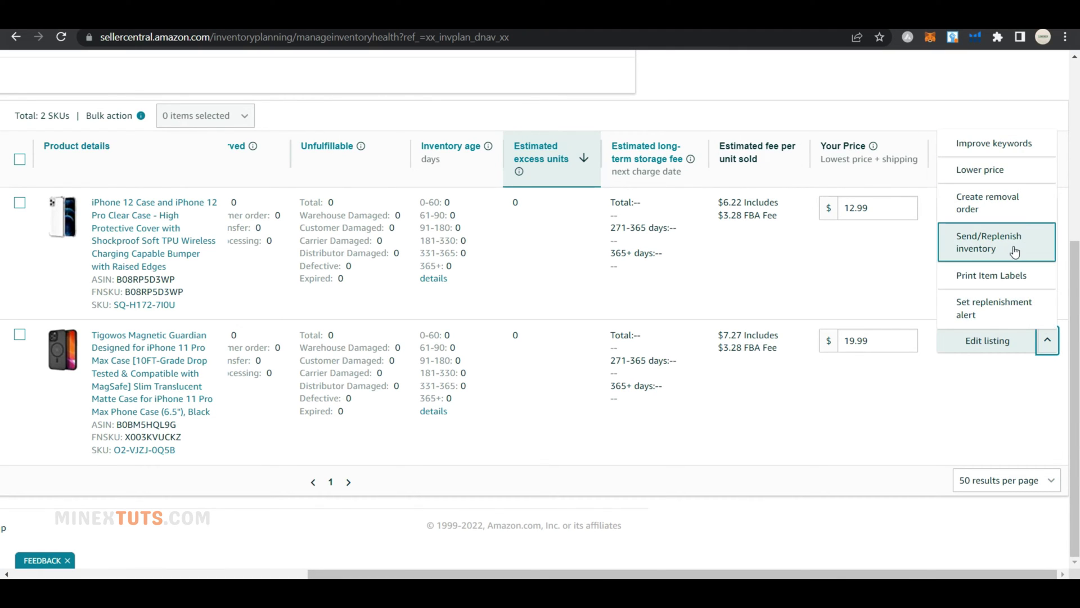
# Start Send/Replenish inventory for the Tigowos case with packing details set to Individual units
pyautogui.click(984, 255)
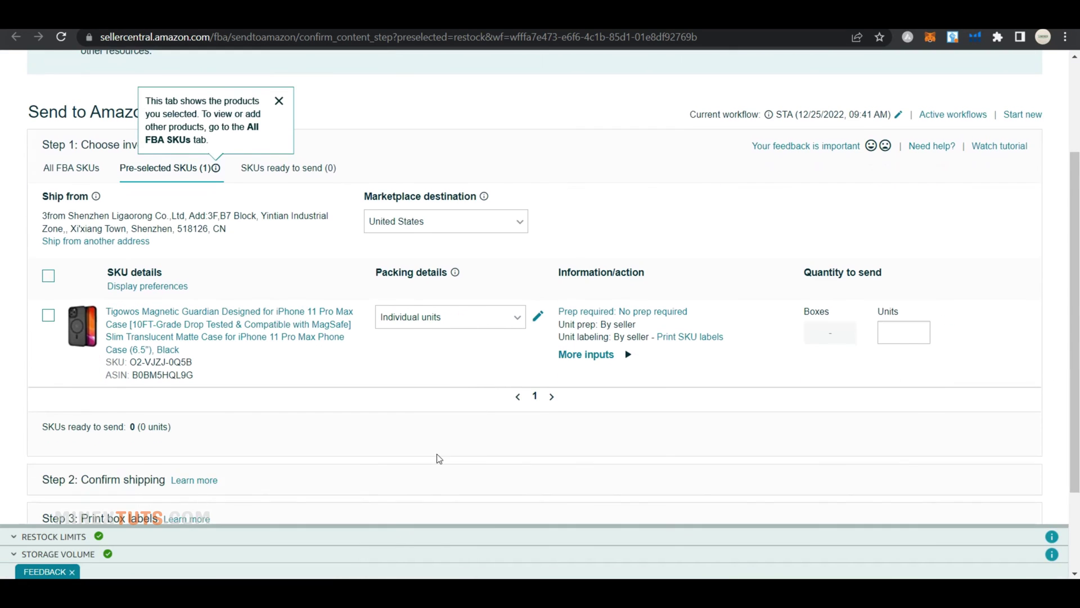
pyautogui.click(517, 316)
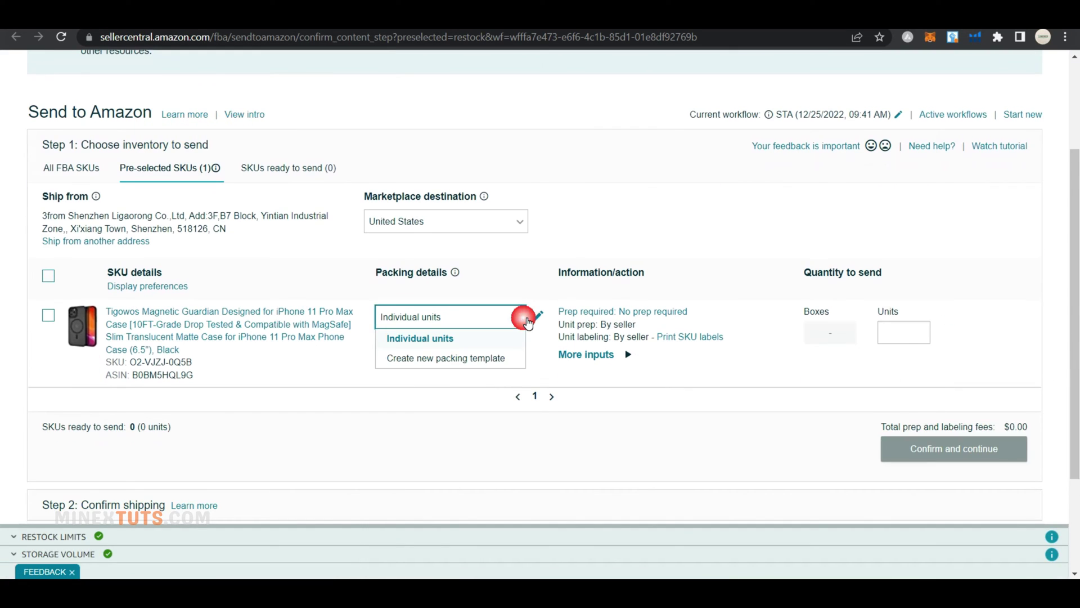
pyautogui.click(431, 338)
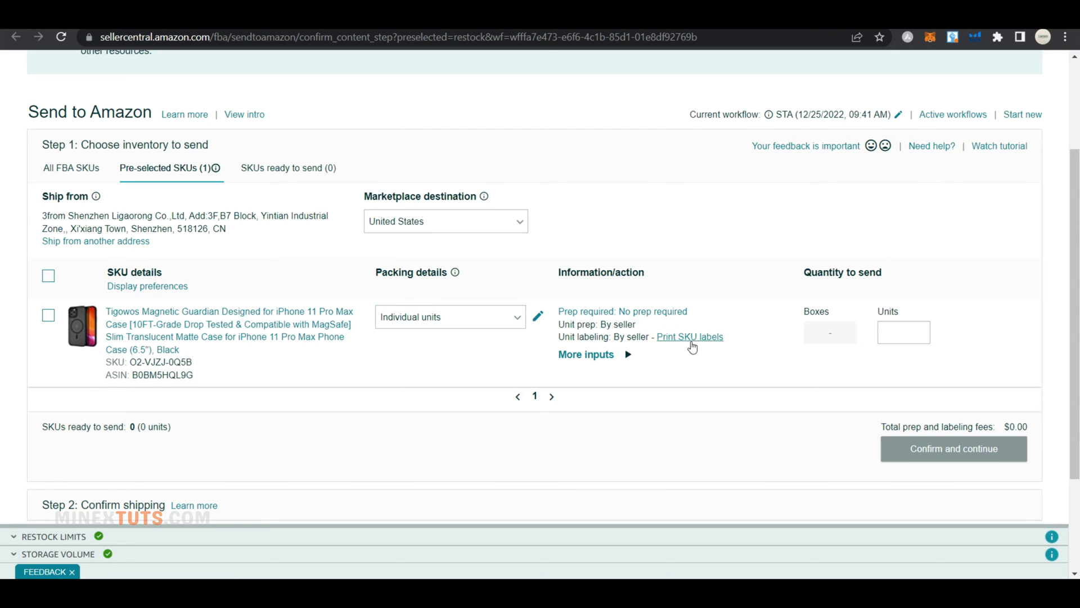
# Choose the 40-up 52.5 mm x 29.7 mm A4 sheet format for the SKU labels
pyautogui.click(707, 344)
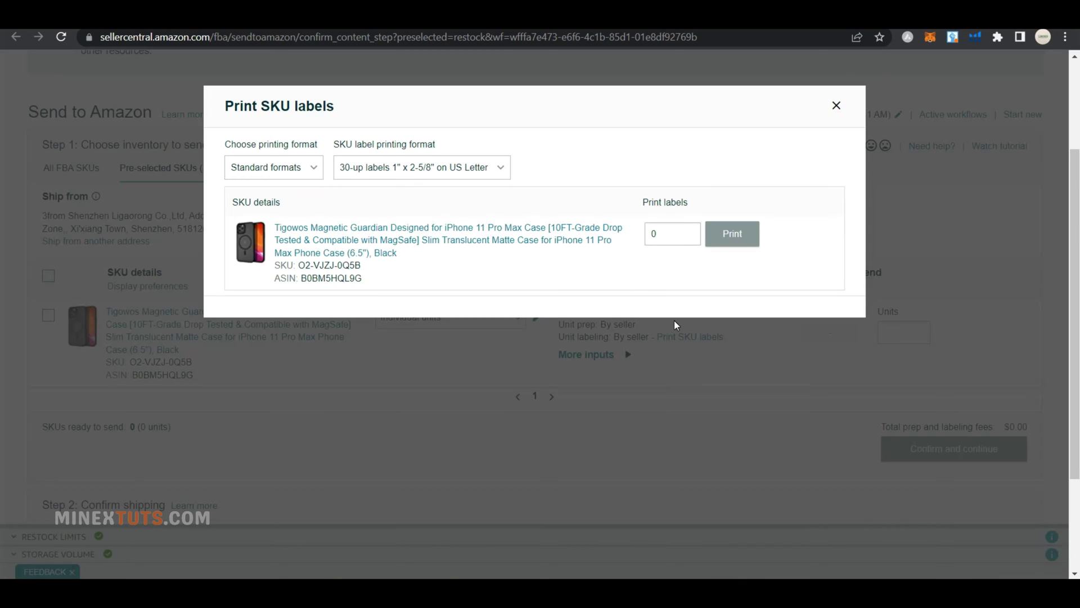
pyautogui.click(308, 167)
pyautogui.click(422, 167)
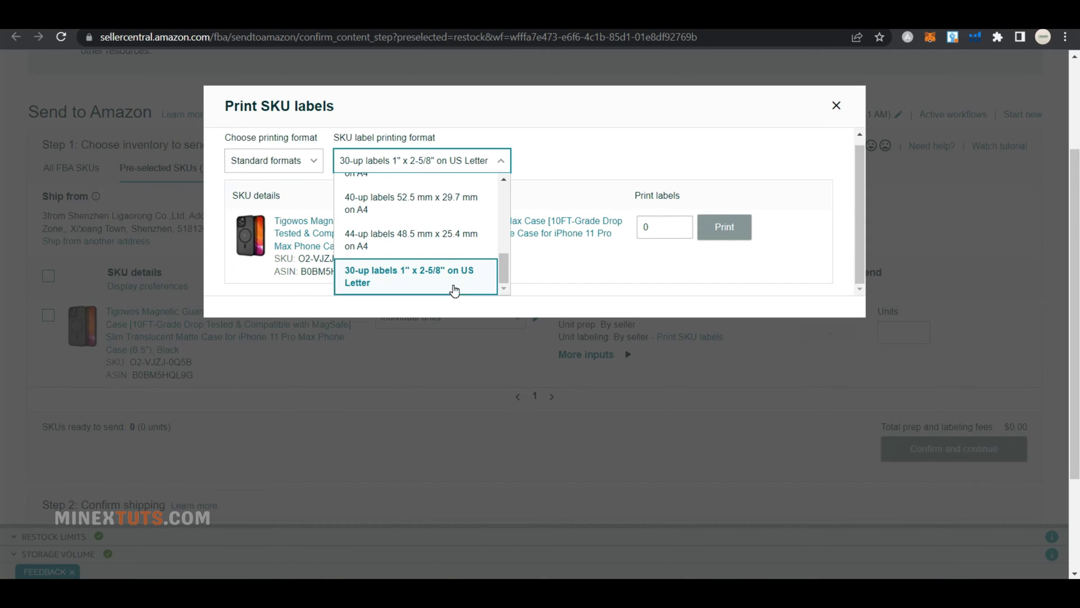
pyautogui.scroll(-2, 455, 290)
pyautogui.scroll(2, 451, 234)
pyautogui.scroll(-2, 451, 213)
pyautogui.click(448, 203)
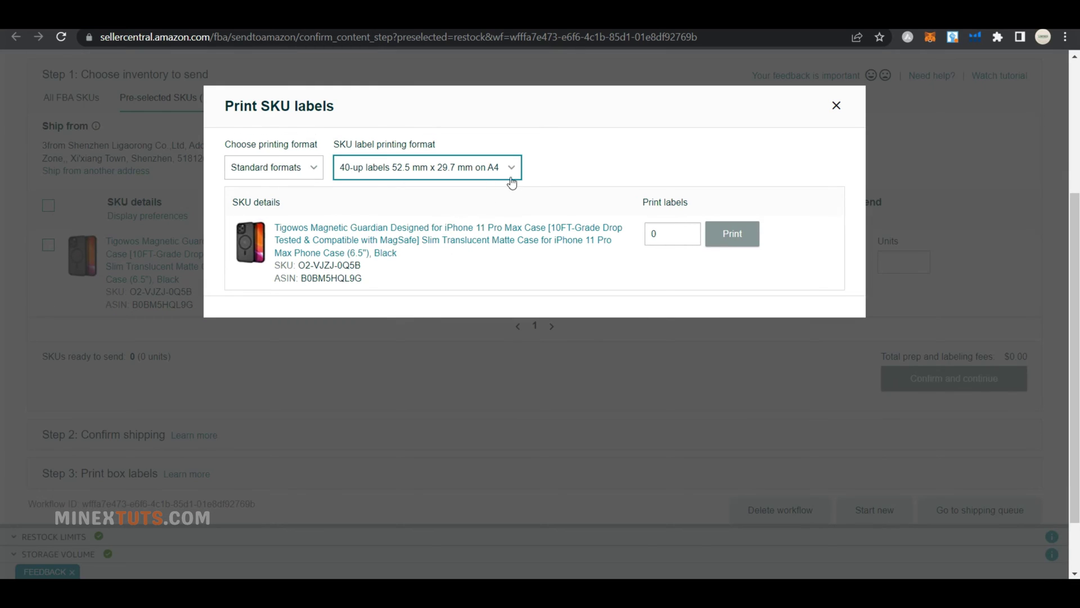
pyautogui.click(478, 163)
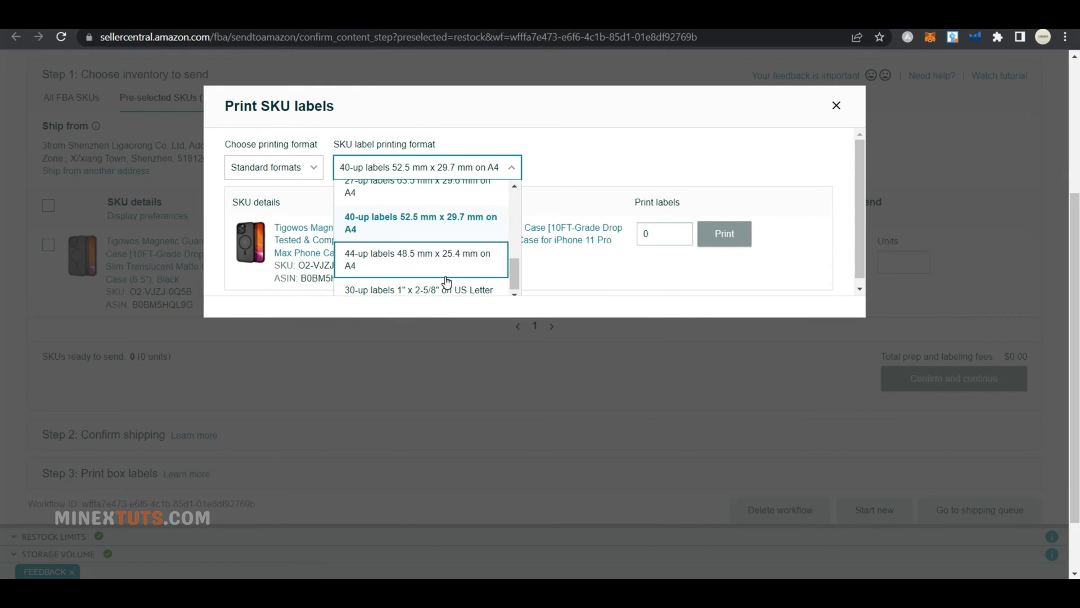
pyautogui.scroll(1, 446, 271)
pyautogui.click(449, 232)
# Print 50 SKU labels as a PDF and begin setting the units to send
pyautogui.click(642, 239)
pyautogui.write('50')
pyautogui.click(733, 234)
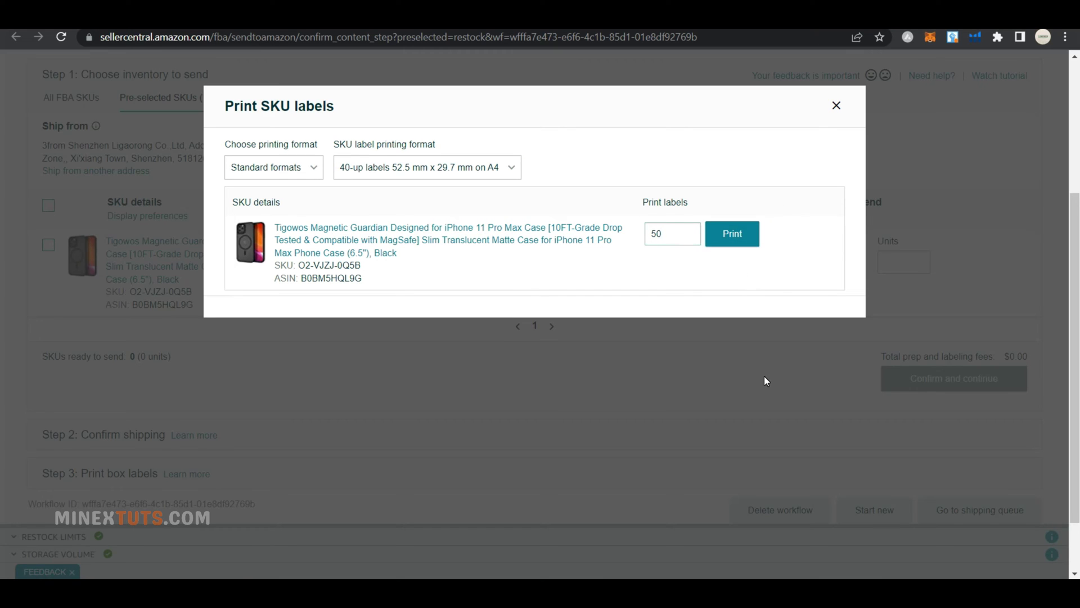
pyautogui.click(836, 106)
pyautogui.click(900, 263)
# Finish entering 50 units and start a new ship-from contact with country China
pyautogui.write('50')
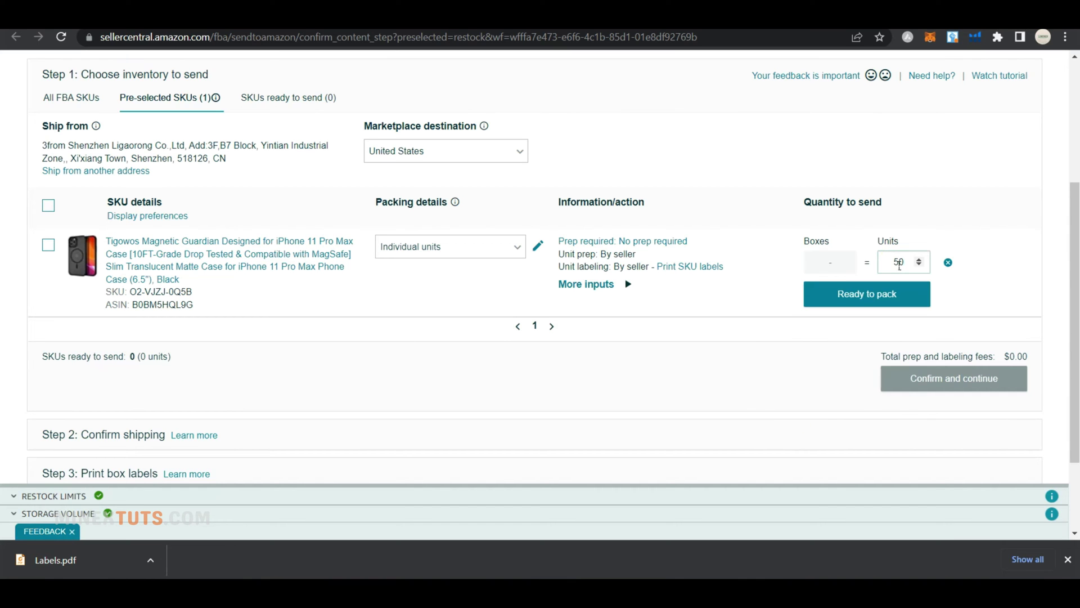
pyautogui.scroll(3, 489, 321)
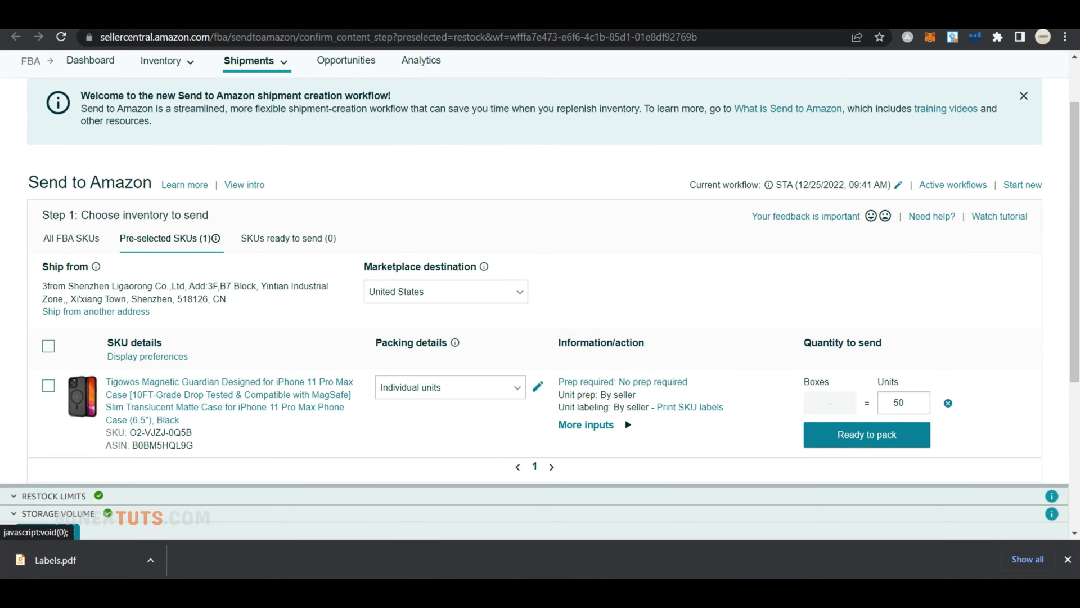
pyautogui.click(121, 313)
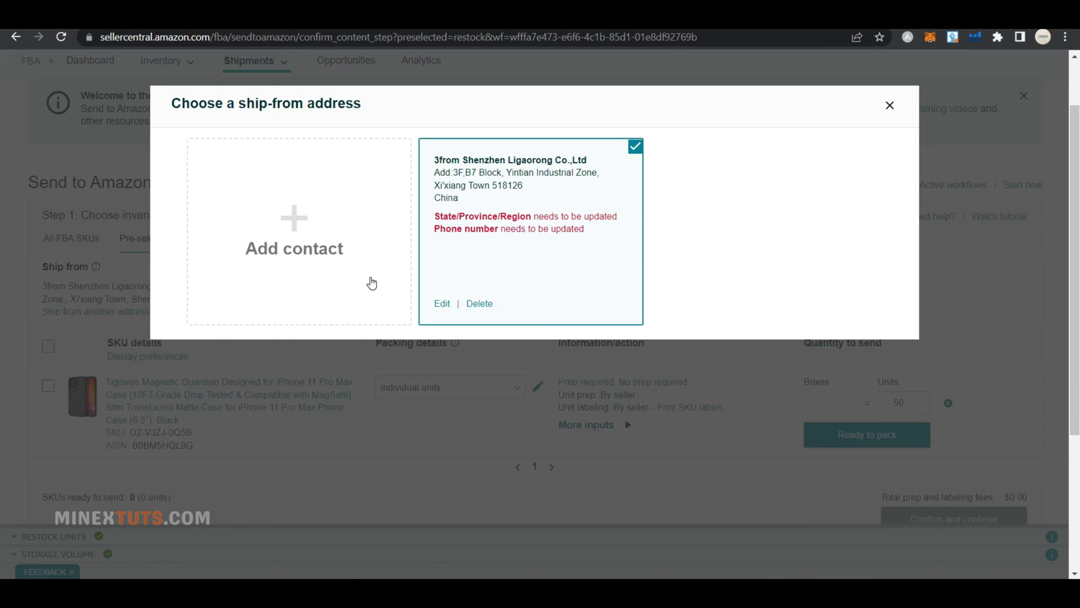
pyautogui.click(265, 220)
pyautogui.click(437, 171)
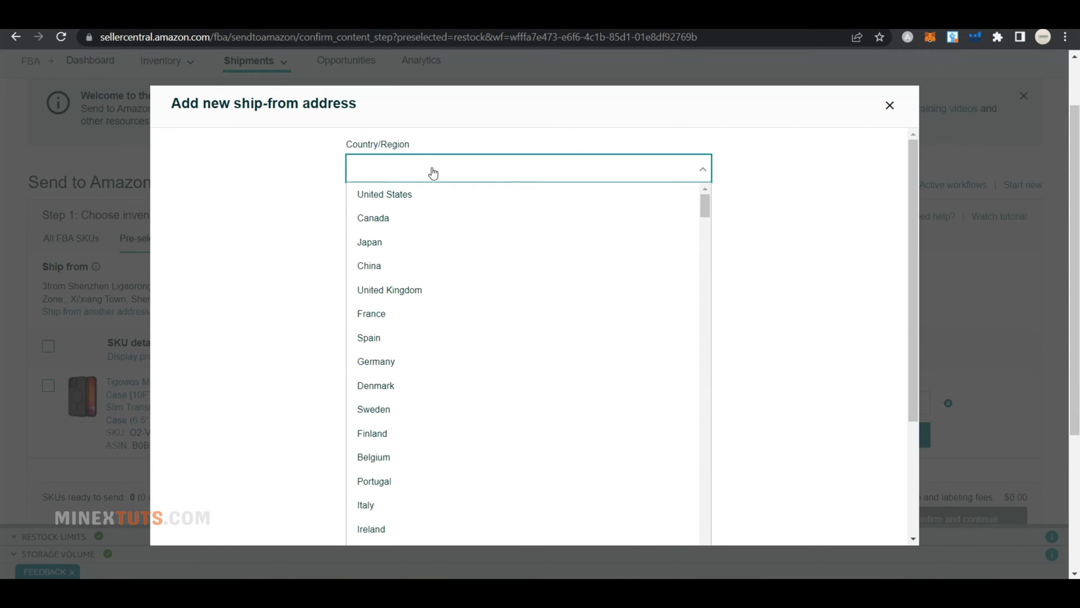
pyautogui.press('c')
pyautogui.press('h')
pyautogui.press('c')
# Copy the supplier's company name from Alibaba into the company and full name fields
pyautogui.click(386, 265)
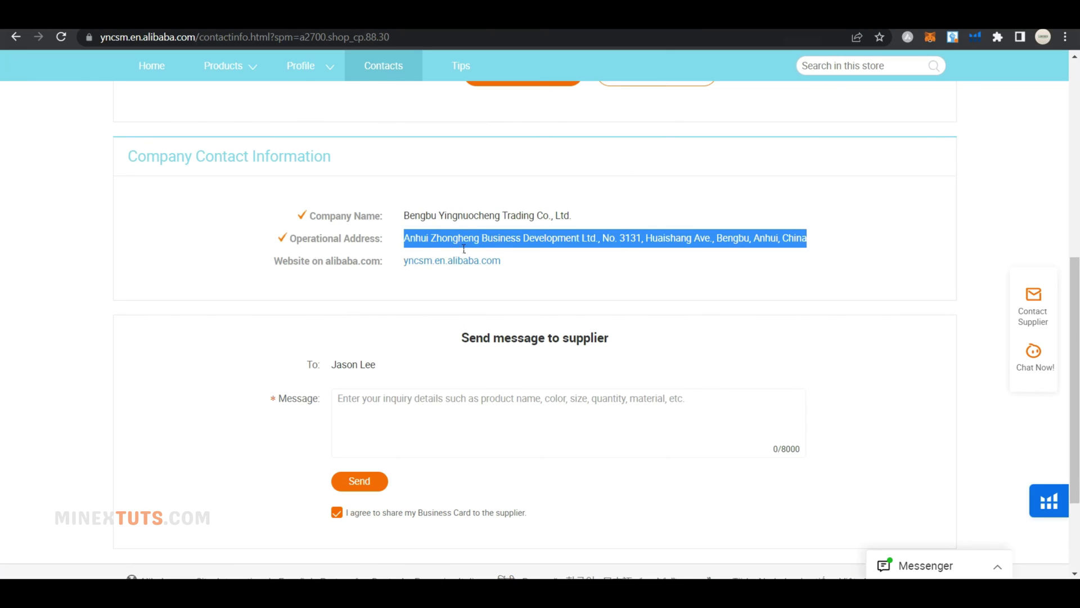
pyautogui.click(602, 238)
pyautogui.moveTo(595, 238); pyautogui.dragTo(403, 238)
pyautogui.hotkey('ctrl', 'c')
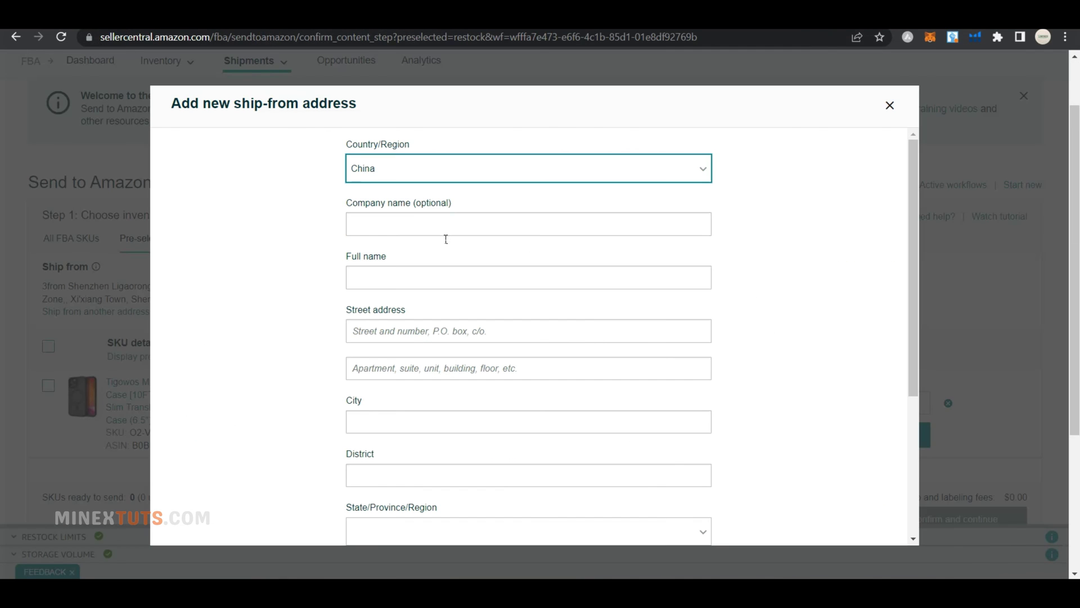
pyautogui.click(415, 226)
pyautogui.hotkey('ctrl', 'v')
pyautogui.click(374, 225)
pyautogui.press('BackSpace')
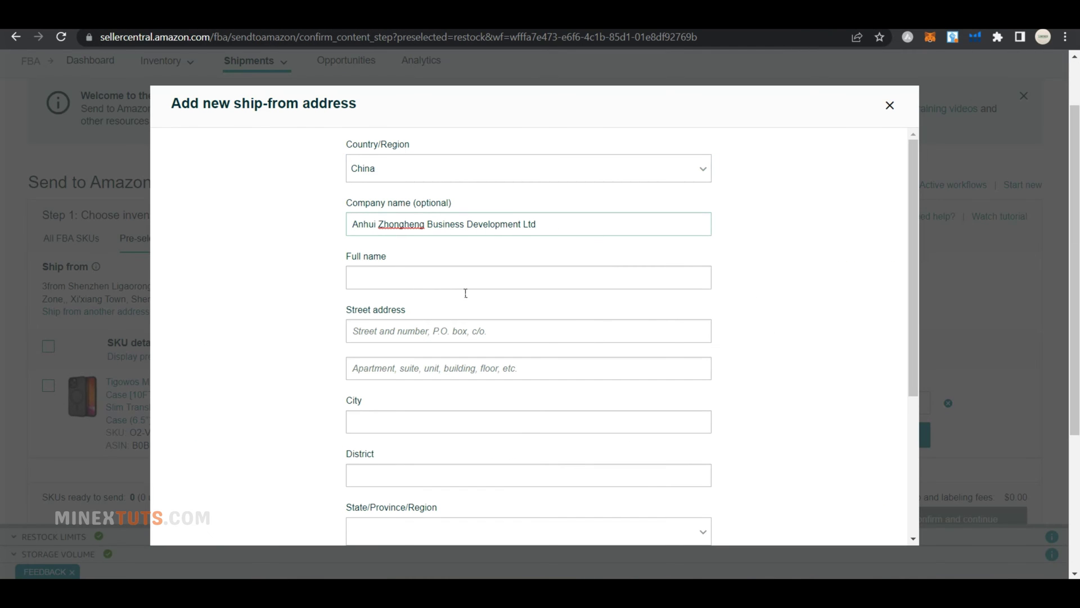
pyautogui.click(475, 280)
pyautogui.hotkey('ctrl', 'v')
pyautogui.moveTo(374, 280); pyautogui.dragTo(331, 280)
pyautogui.press('BackSpace')
# Save the supplier address, use it as ship-from, and mark 50 units ready to pack
pyautogui.scroll(-1, 516, 325)
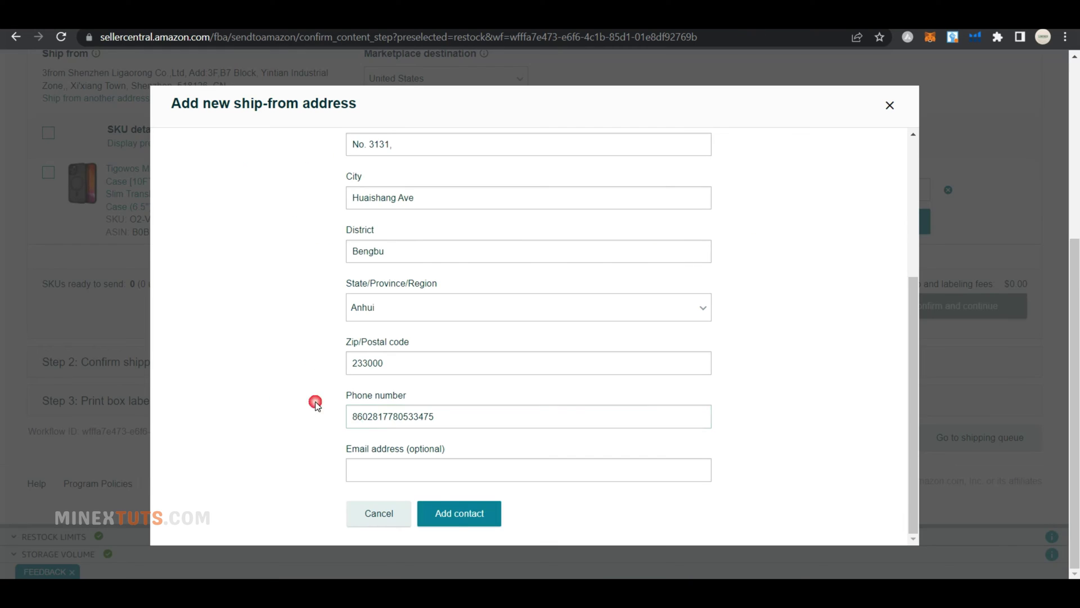
pyautogui.click(458, 513)
pyautogui.click(778, 260)
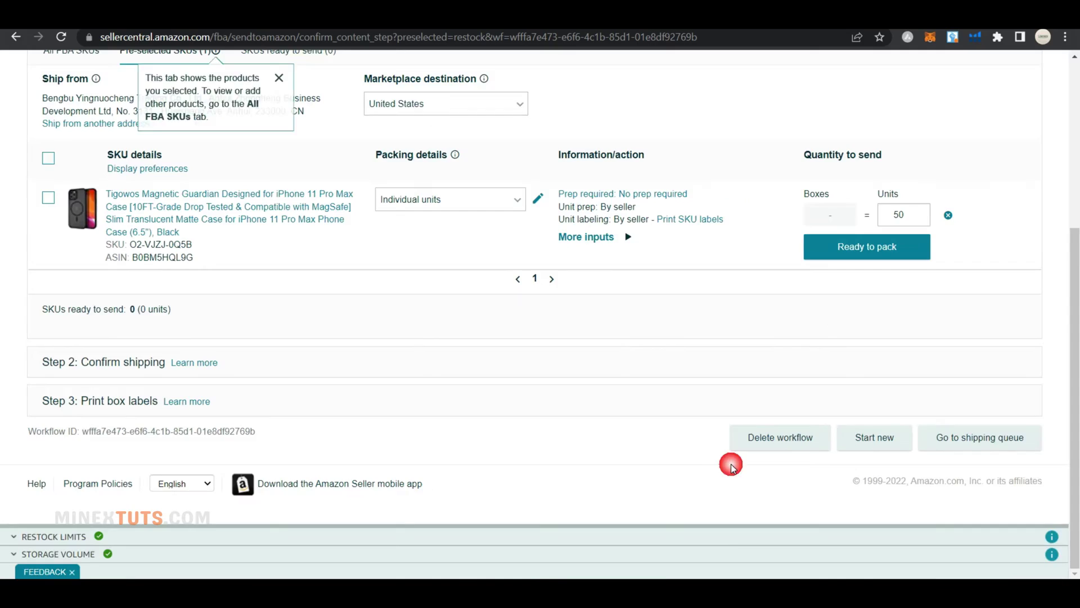
pyautogui.scroll(4, 464, 243)
pyautogui.scroll(-3, 344, 428)
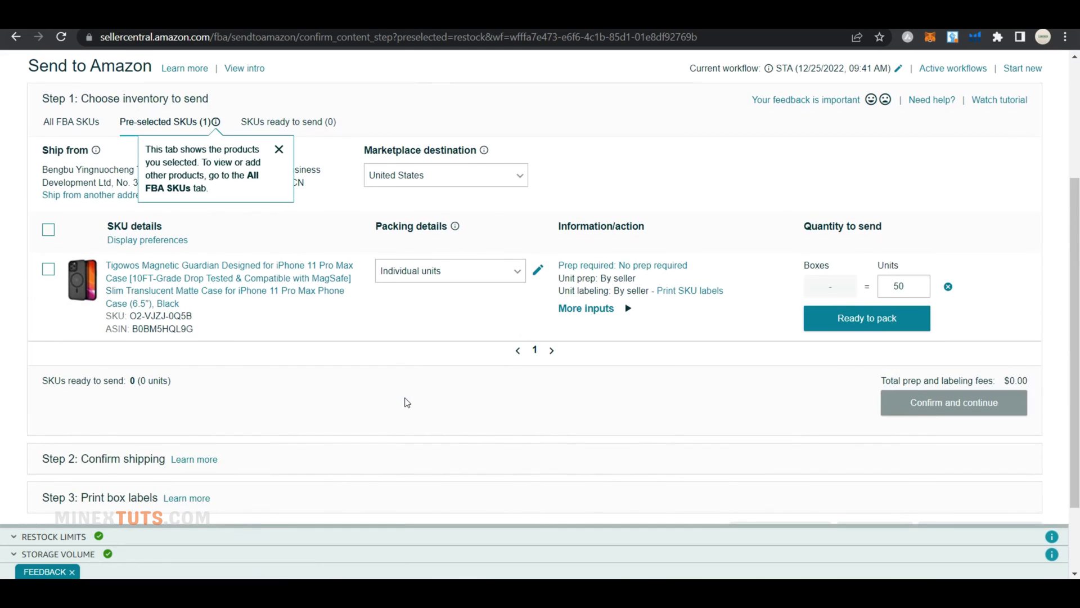
pyautogui.click(884, 315)
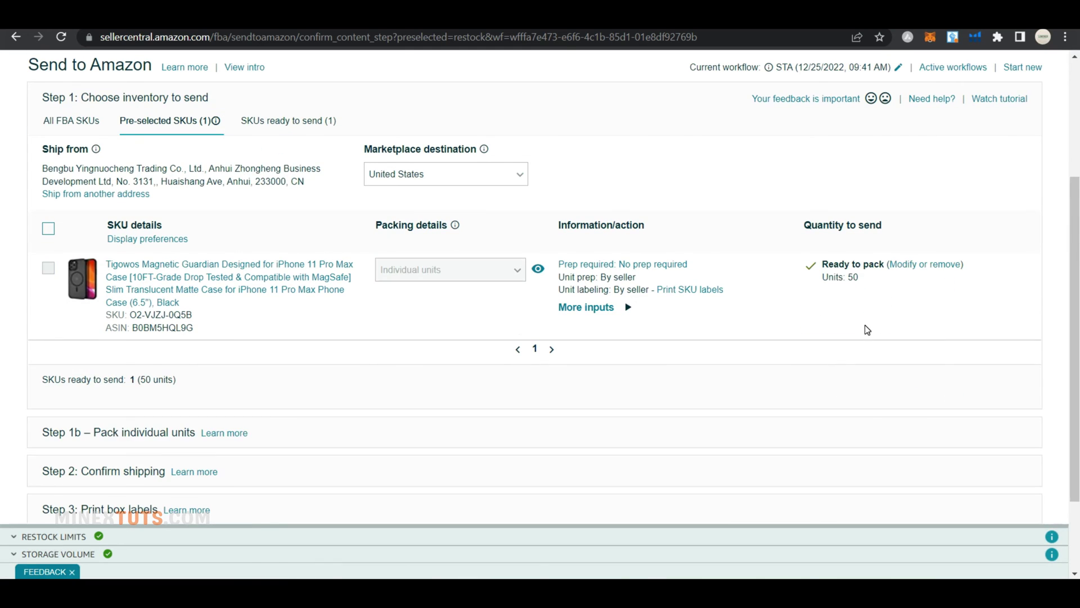
pyautogui.scroll(-3, 738, 450)
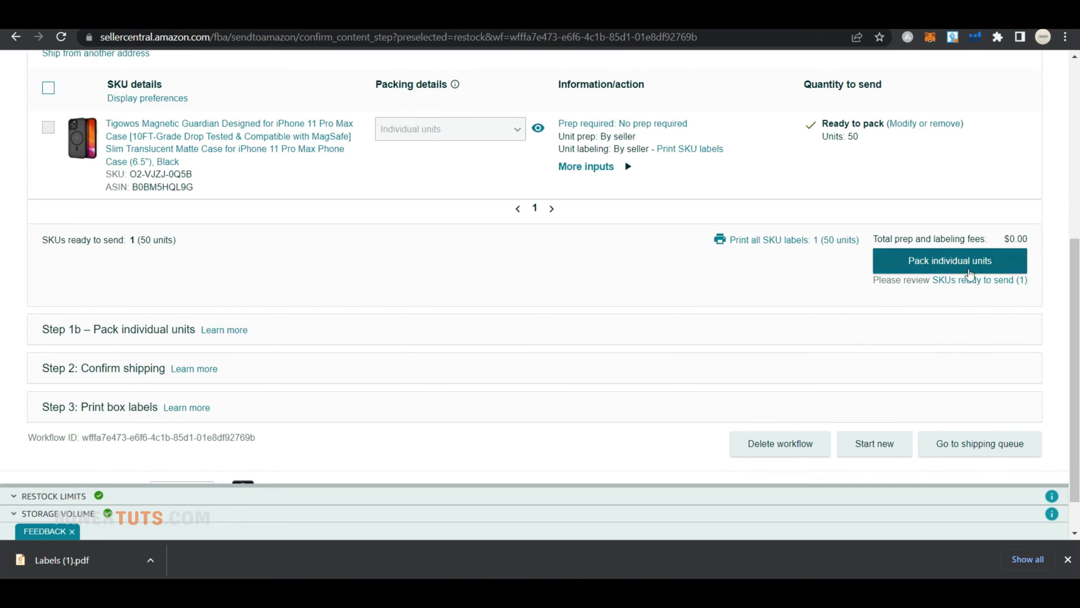
# Pack all 50 units into one box, enter its dimensions and weight, and confirm
pyautogui.click(968, 264)
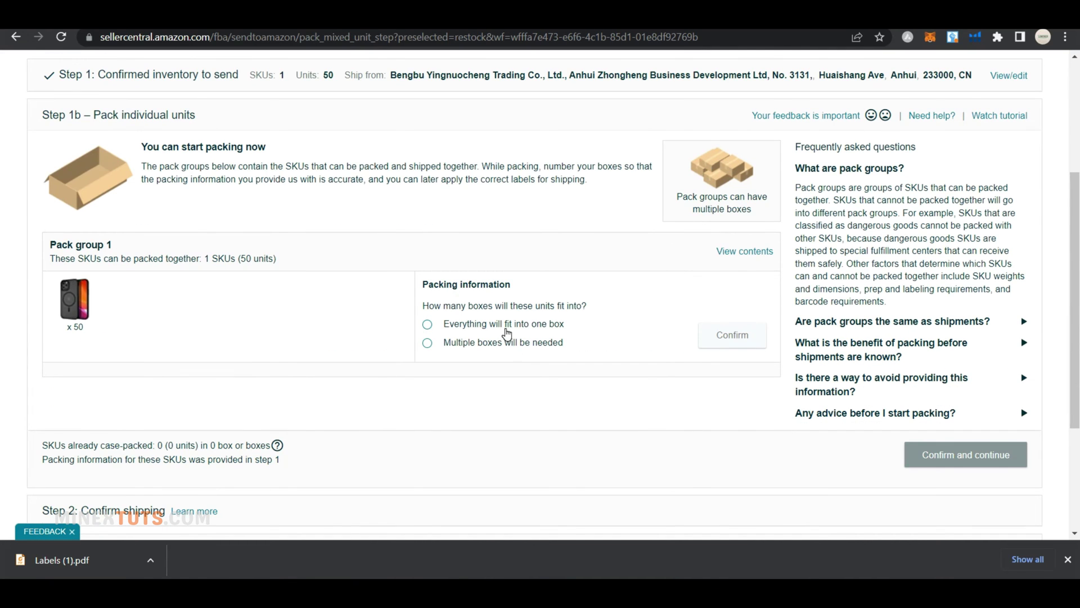
pyautogui.click(507, 334)
pyautogui.click(727, 337)
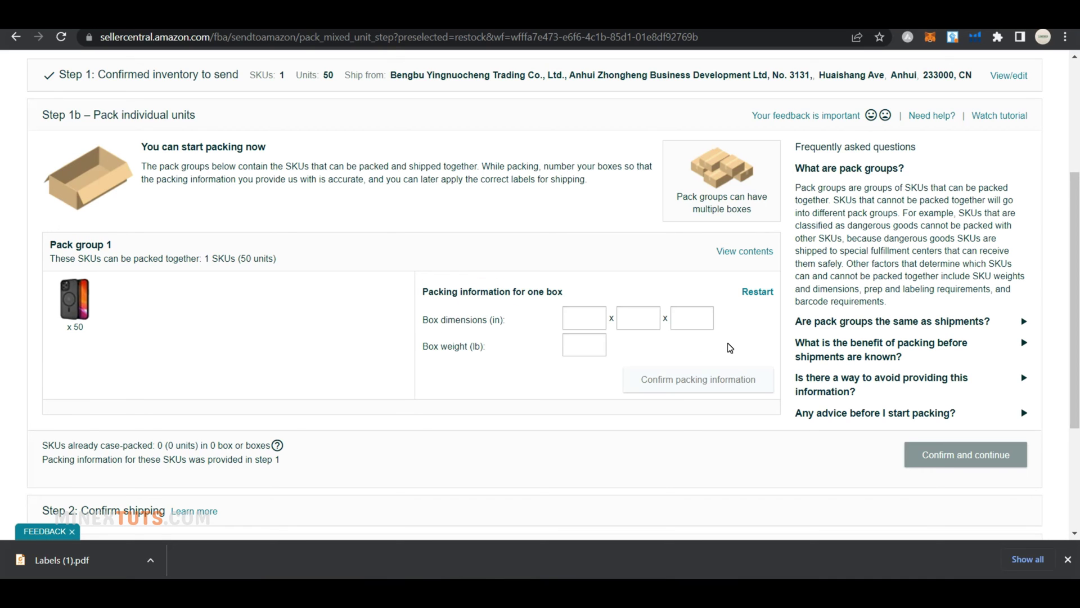
pyautogui.scroll(-1, 729, 347)
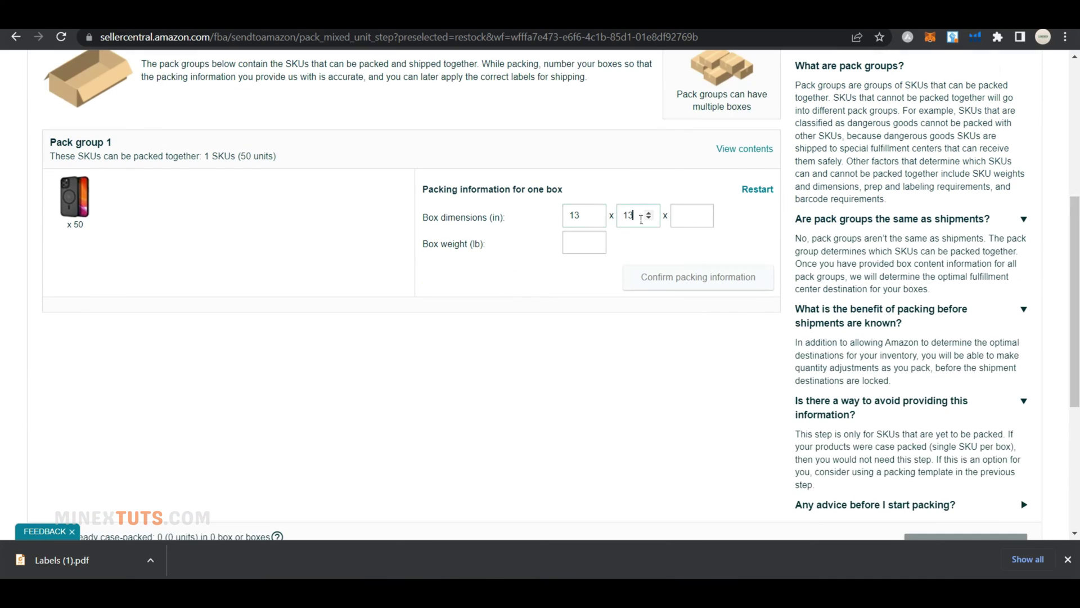
pyautogui.click(703, 219)
pyautogui.write('4')
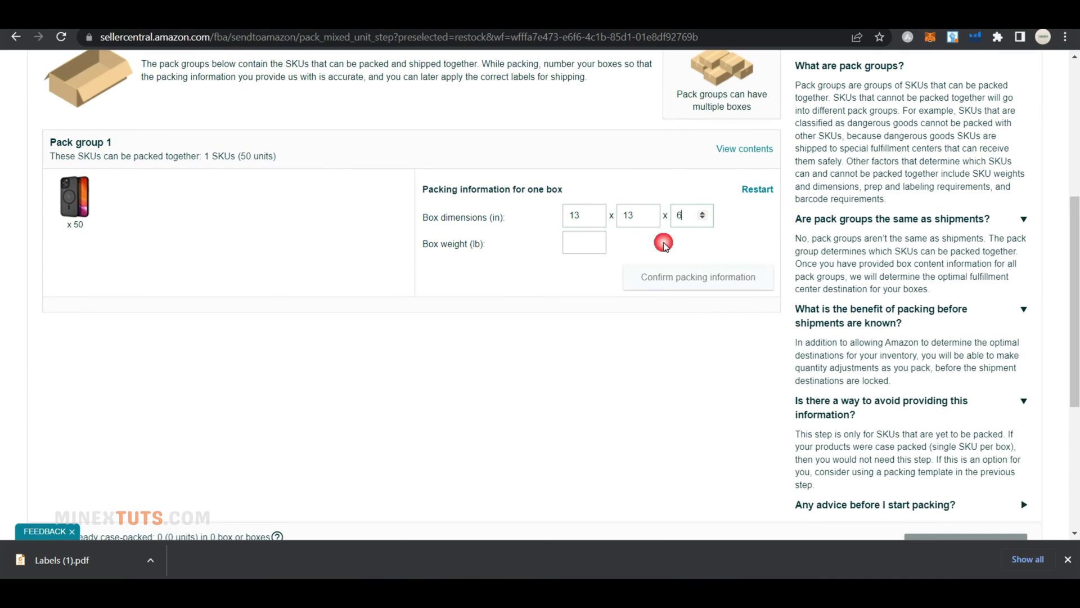
pyautogui.click(591, 242)
pyautogui.write('4')
pyautogui.click(698, 277)
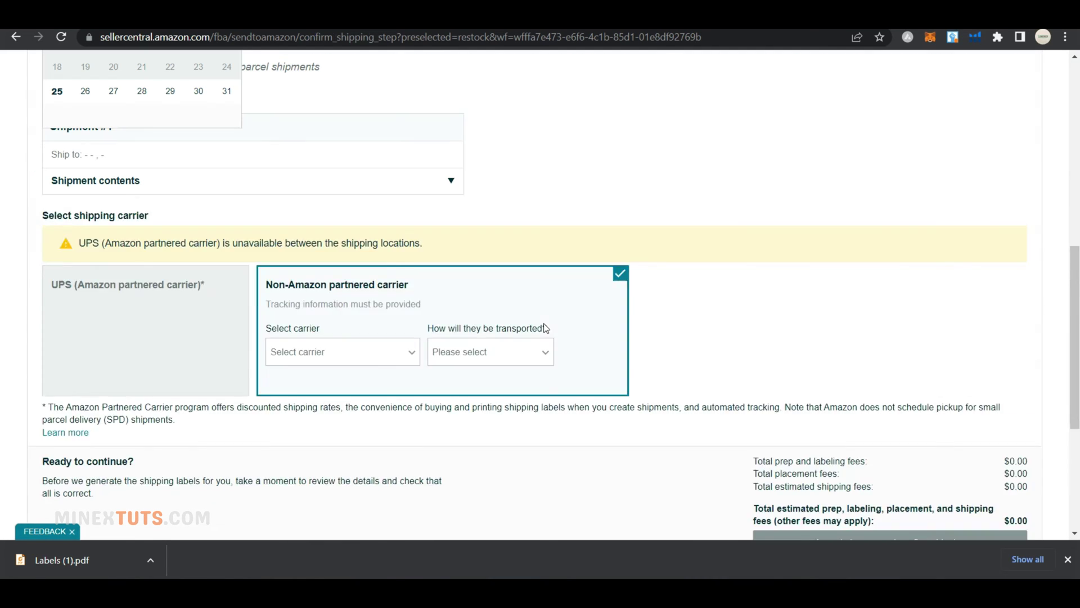
# Set the ship date to December 31, 2022
pyautogui.scroll(-3, 544, 330)
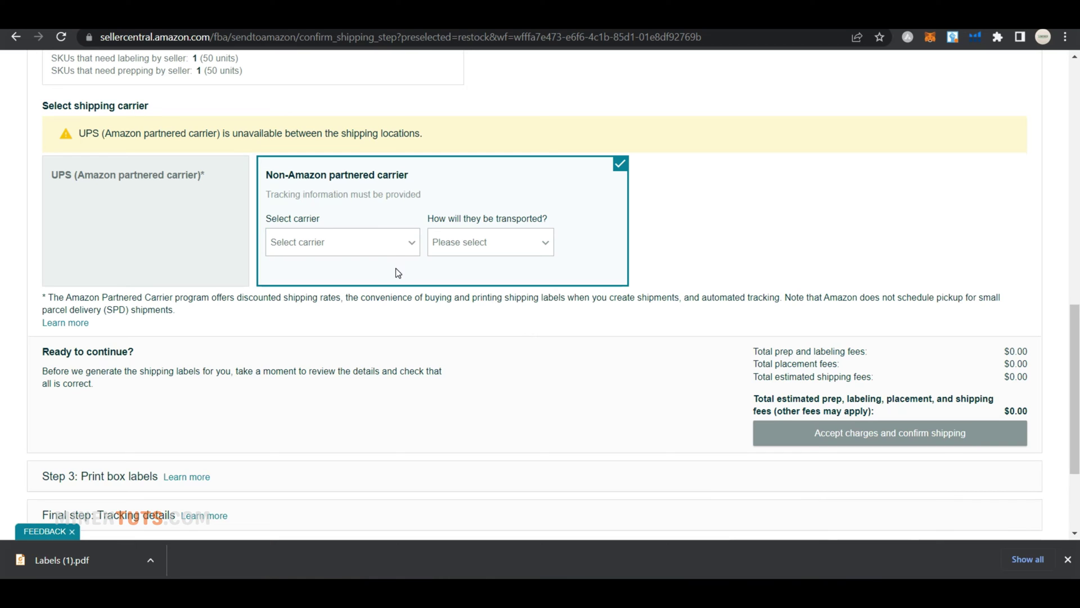
pyautogui.scroll(6, 395, 270)
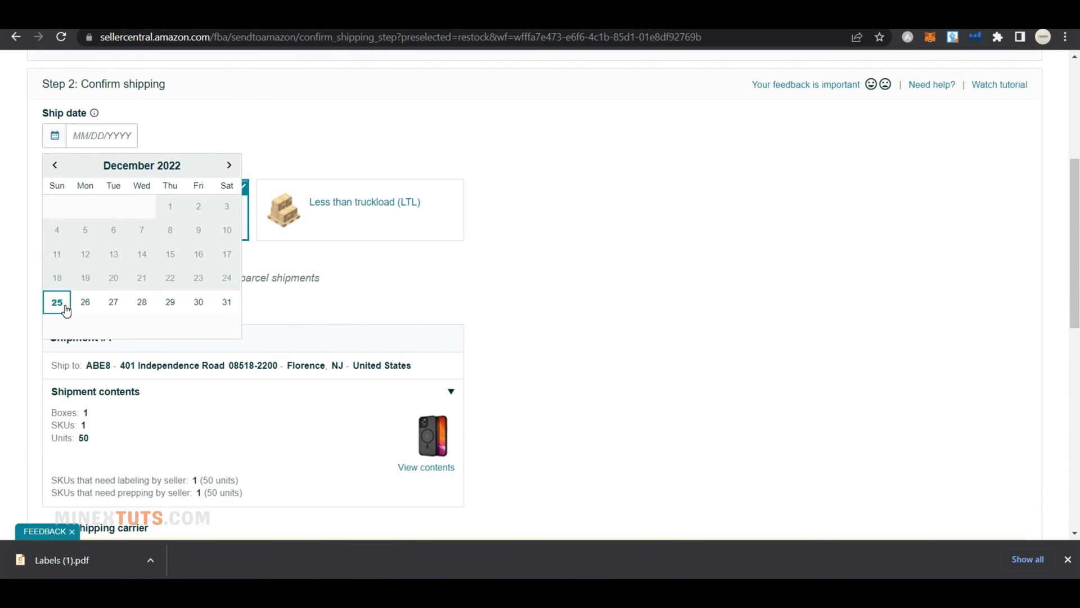
pyautogui.click(227, 302)
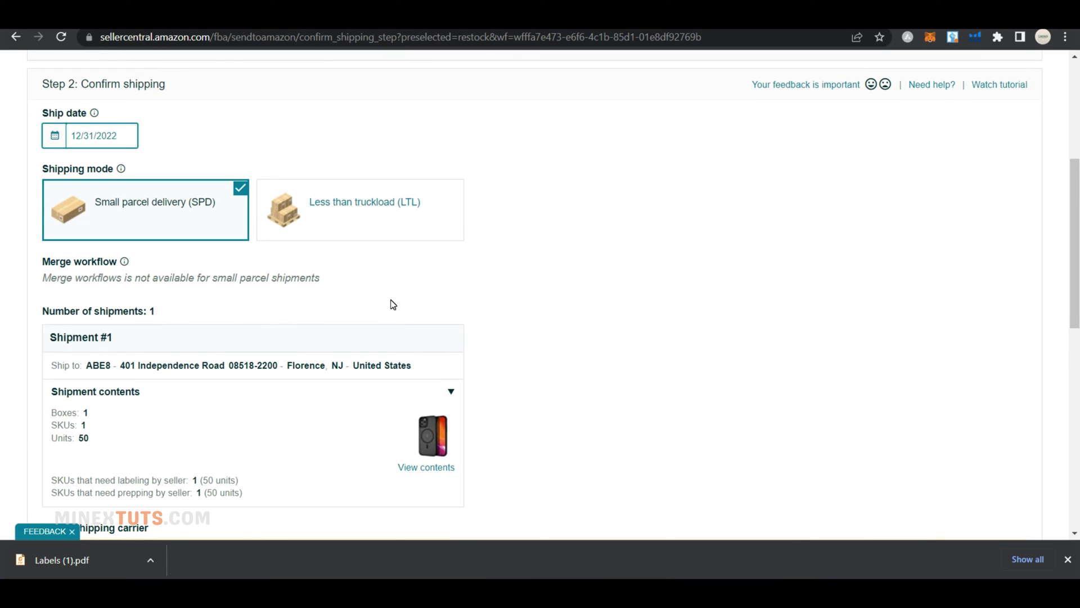
pyautogui.scroll(2, 388, 299)
pyautogui.scroll(-2, 387, 299)
pyautogui.scroll(-2, 242, 340)
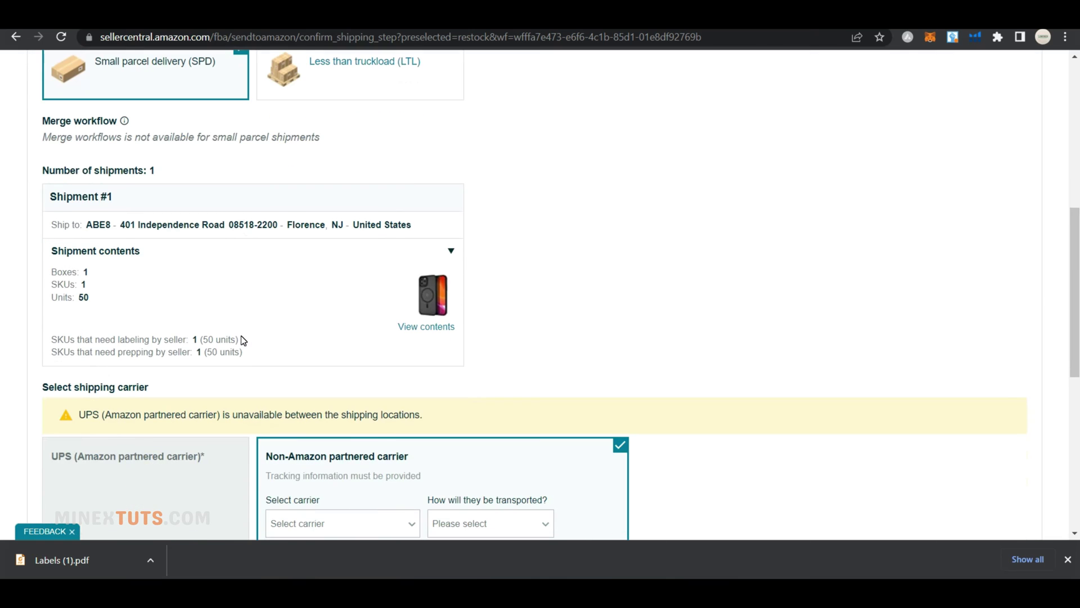
pyautogui.scroll(-1, 171, 350)
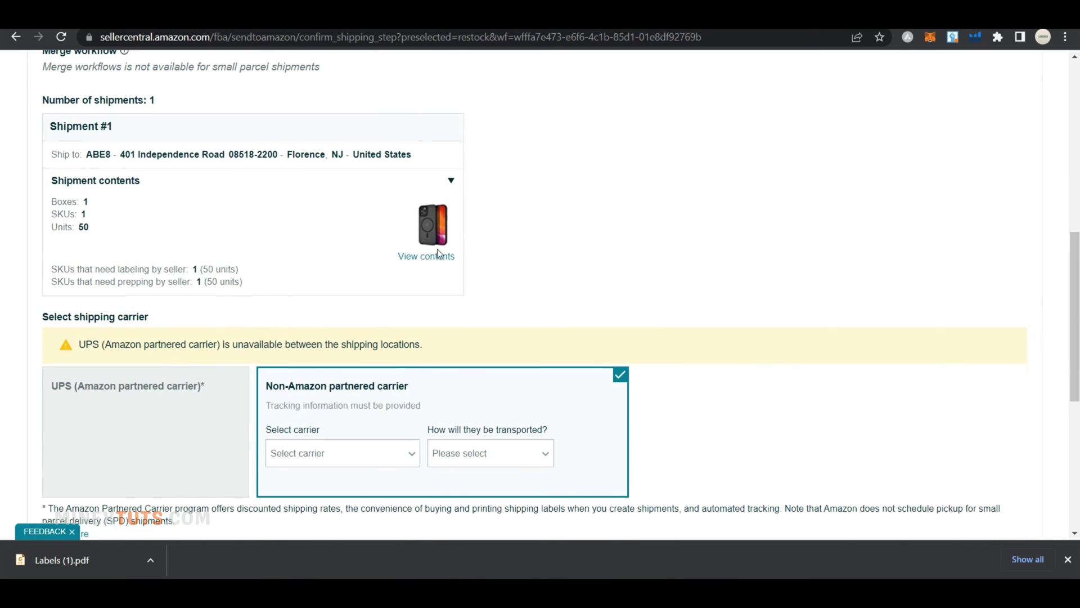
pyautogui.scroll(-3, 297, 354)
# Choose Other as the carrier with Air as the transport method
pyautogui.click(403, 242)
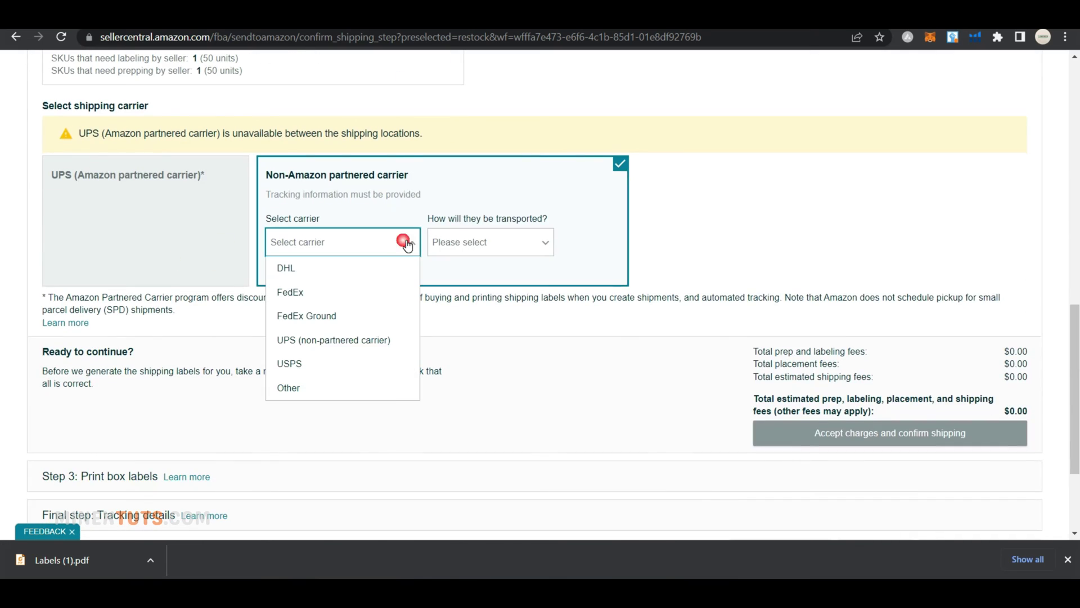
pyautogui.click(357, 388)
pyautogui.click(492, 243)
pyautogui.click(600, 229)
pyautogui.click(466, 246)
pyautogui.click(471, 269)
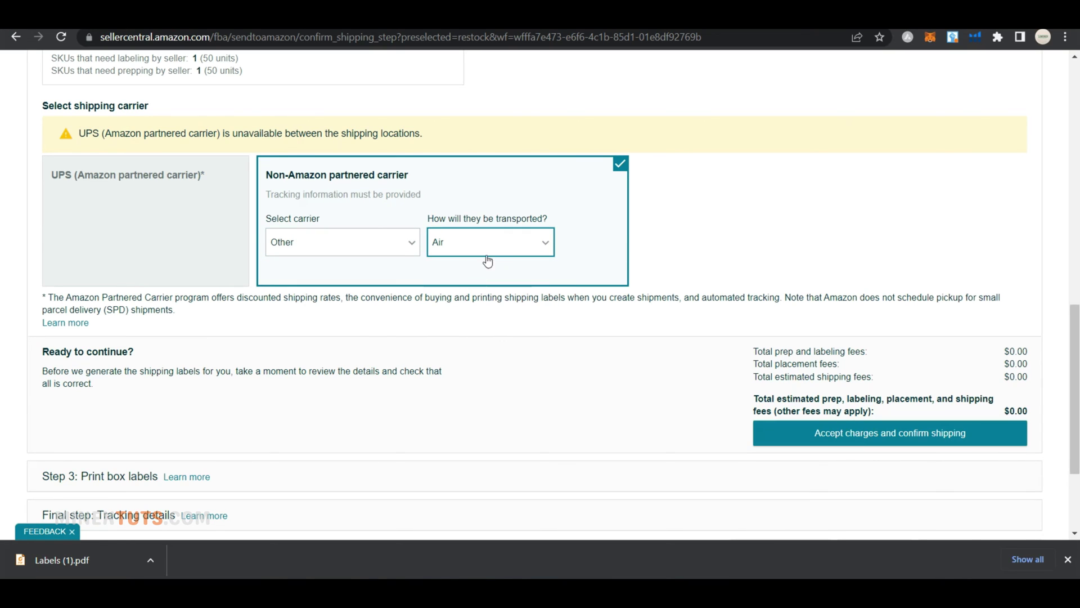
# Copy the ship-to address and accept the $0.00 charges to confirm shipping
pyautogui.scroll(3, 329, 336)
pyautogui.moveTo(420, 160); pyautogui.dragTo(86, 159)
pyautogui.rightClick(107, 157)
pyautogui.click(223, 161)
pyautogui.scroll(2, 316, 258)
pyautogui.scroll(-5, 315, 258)
pyautogui.click(889, 435)
pyautogui.scroll(-2, 644, 402)
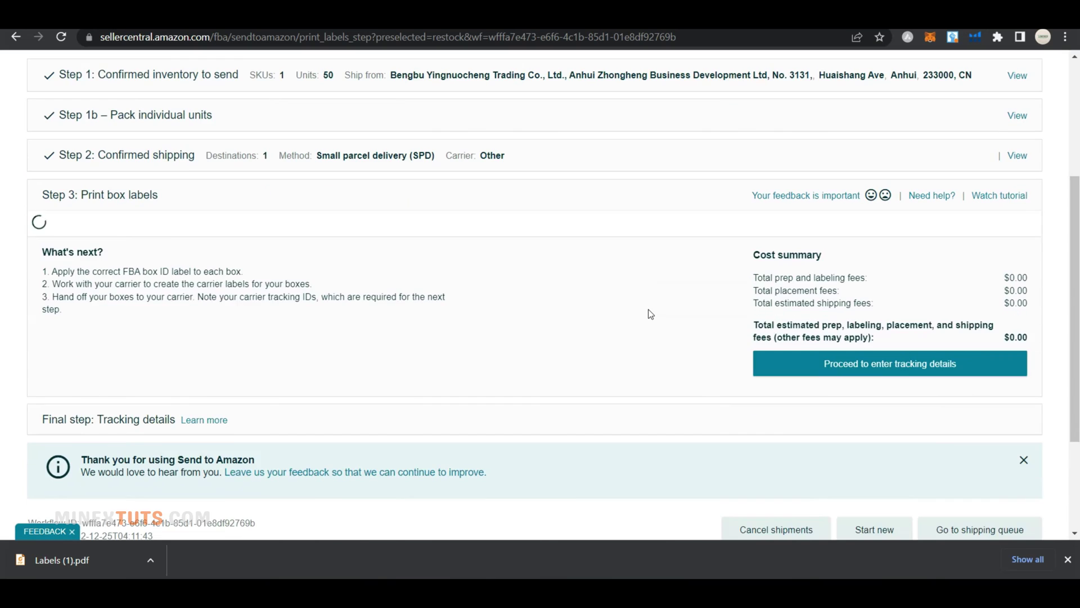
# Generate and save the box label PDF, then go to the shipping queue
pyautogui.scroll(-1, 241, 345)
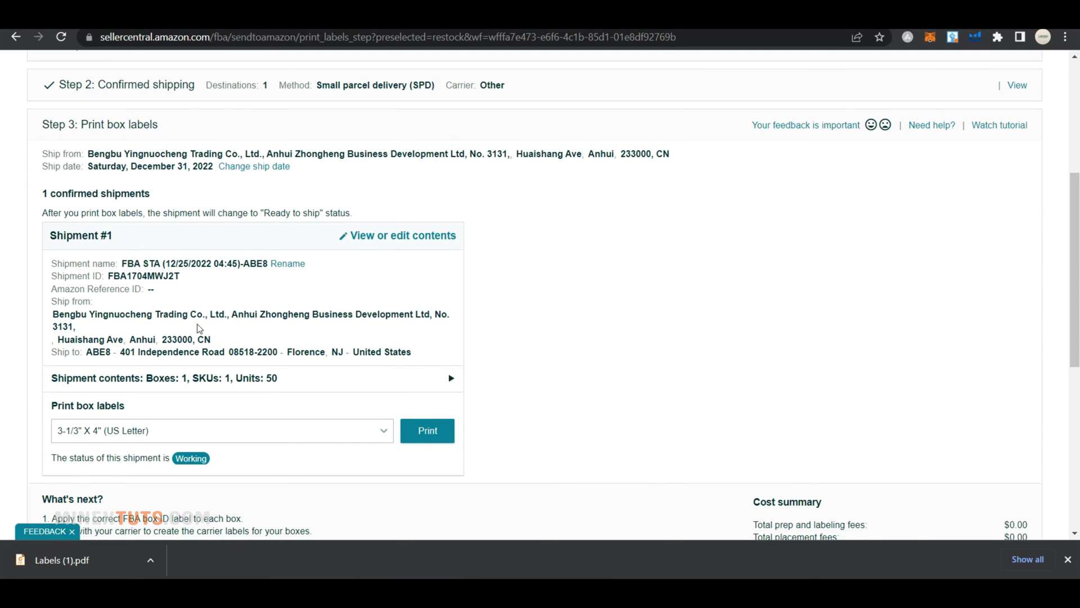
pyautogui.scroll(-3, 450, 282)
pyautogui.click(427, 220)
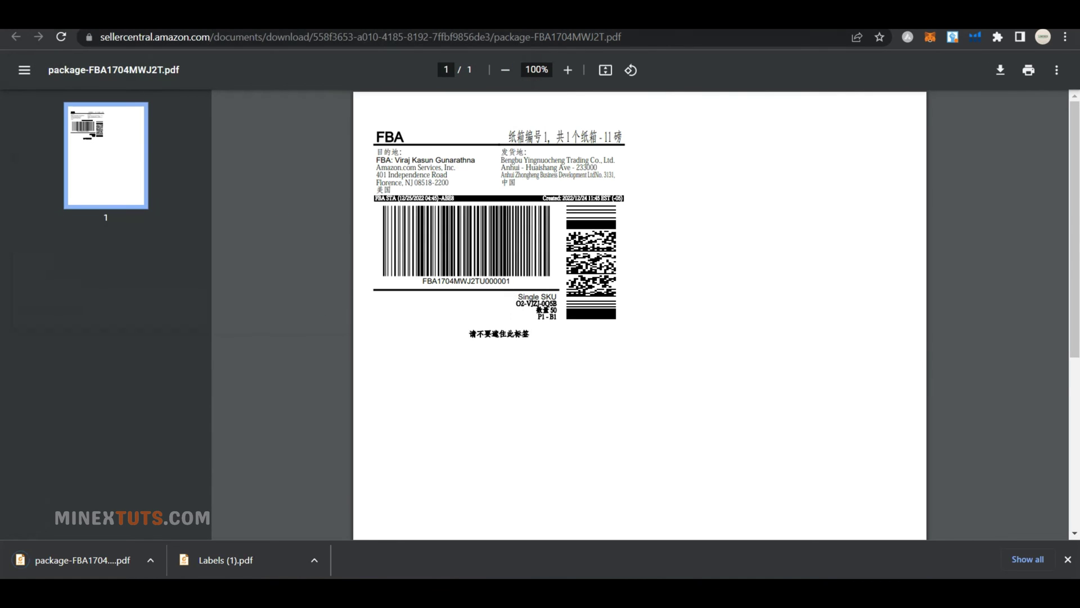
pyautogui.hotkey('alt', 'Left')
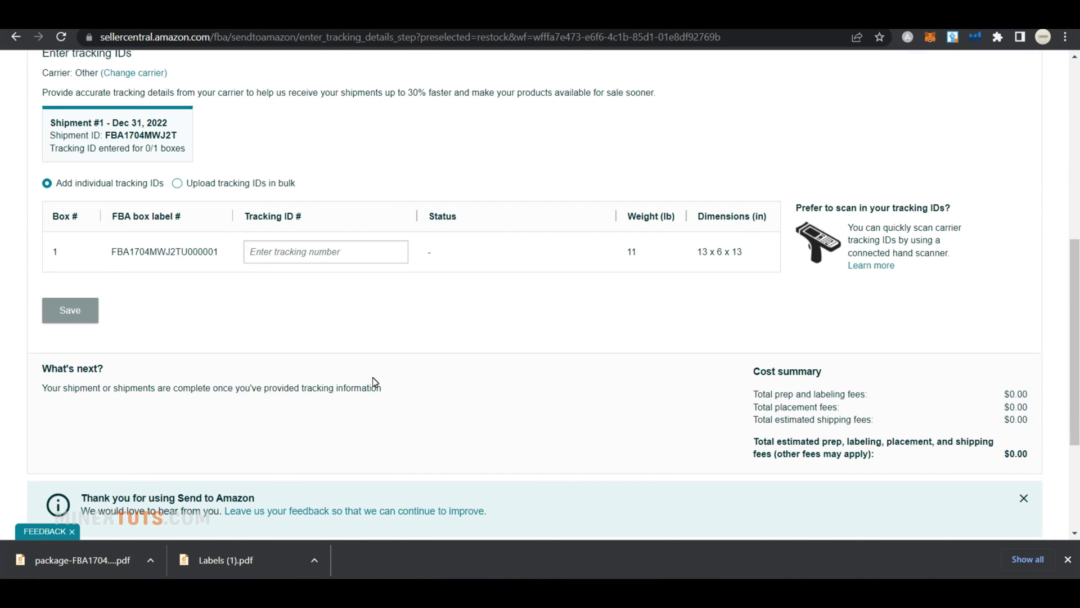
pyautogui.scroll(-4, 369, 381)
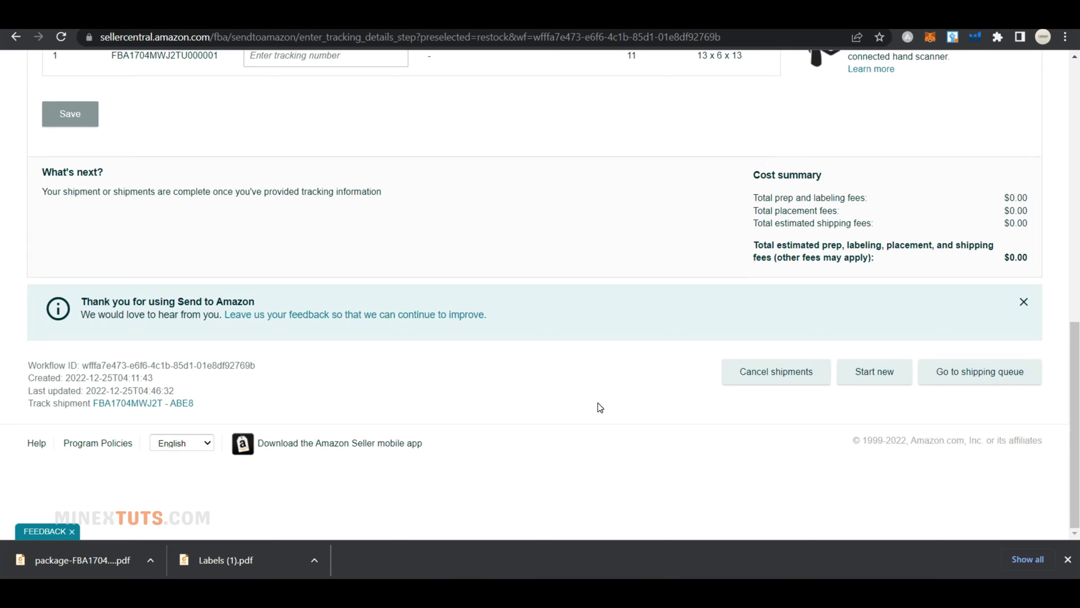
pyautogui.click(966, 388)
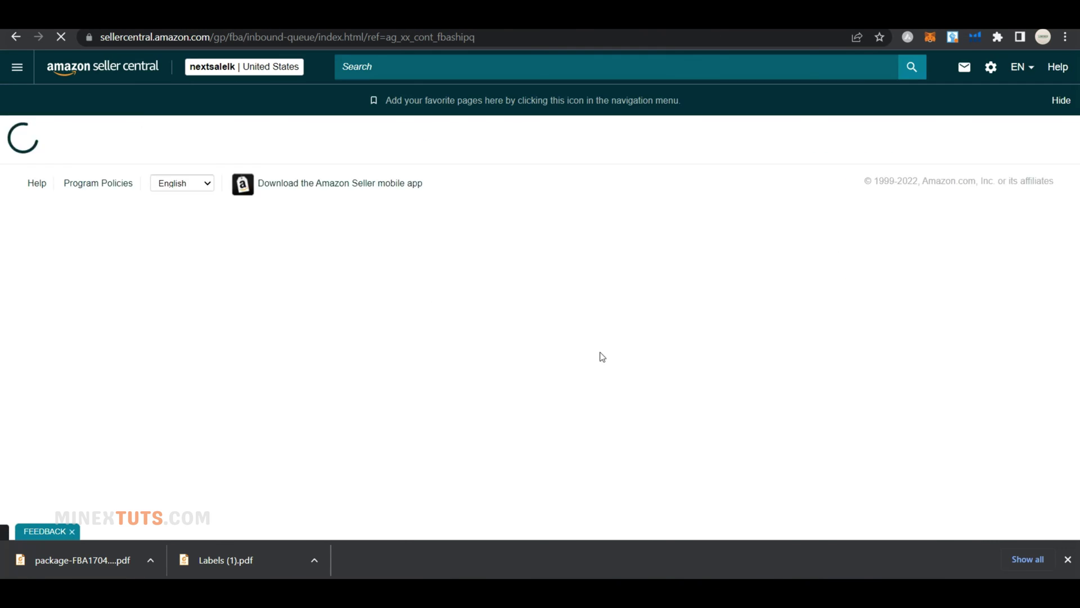
# Attach package-FBA1704MWJ2T.pdf and Labels (1).pdf to the supplier chat and start typing 'I ha'
pyautogui.scroll(-3, 520, 352)
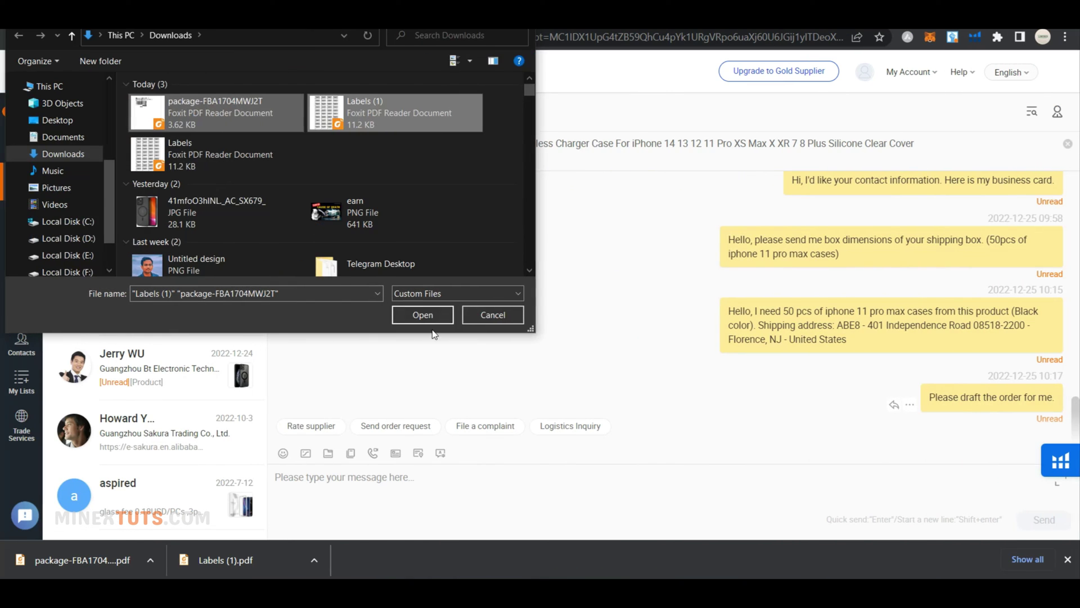
pyautogui.click(423, 314)
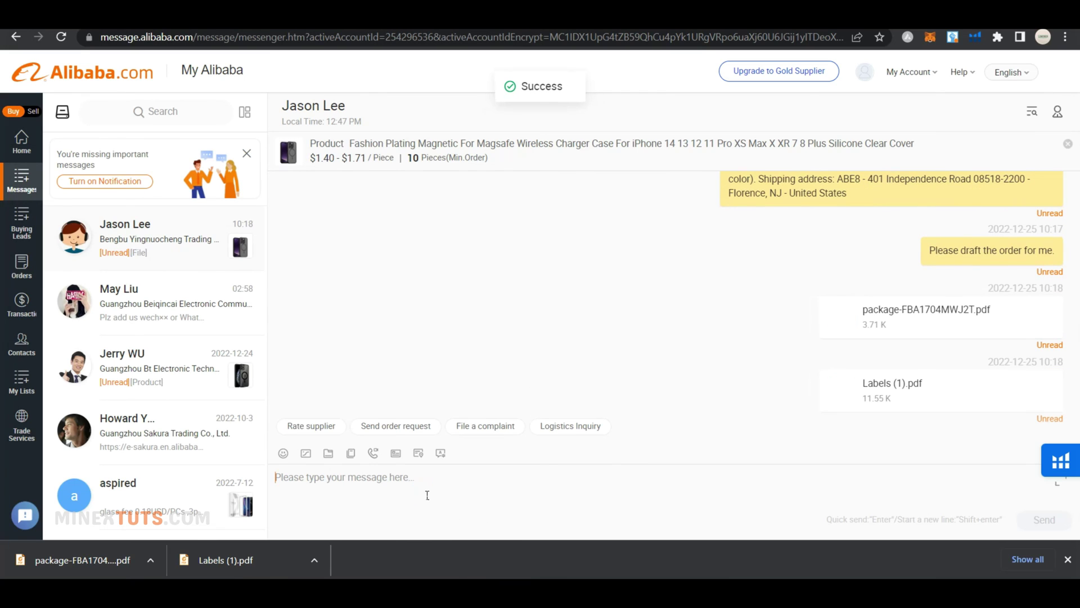
pyautogui.write('I ha')
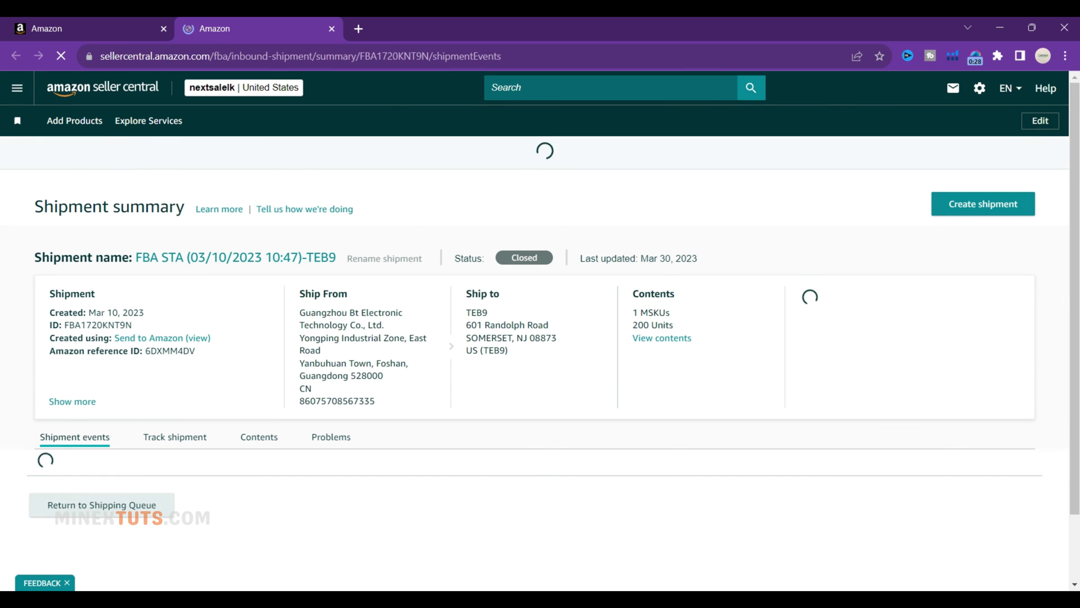
# Review the shipment events and open Track shipment for the 200-unit TEB9 shipment
pyautogui.scroll(-2, 583, 413)
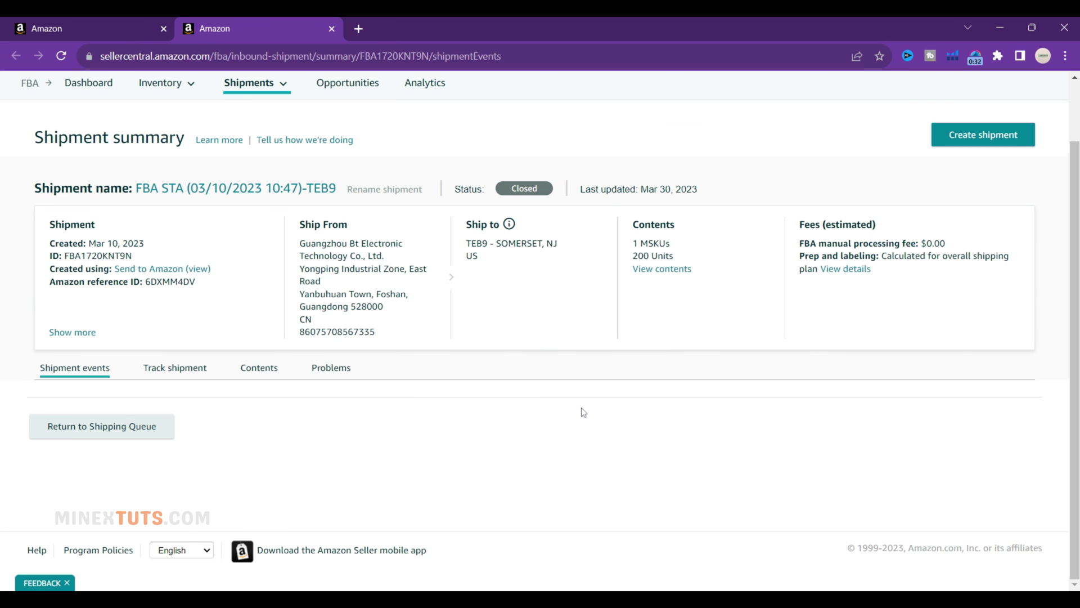
pyautogui.scroll(-2, 371, 345)
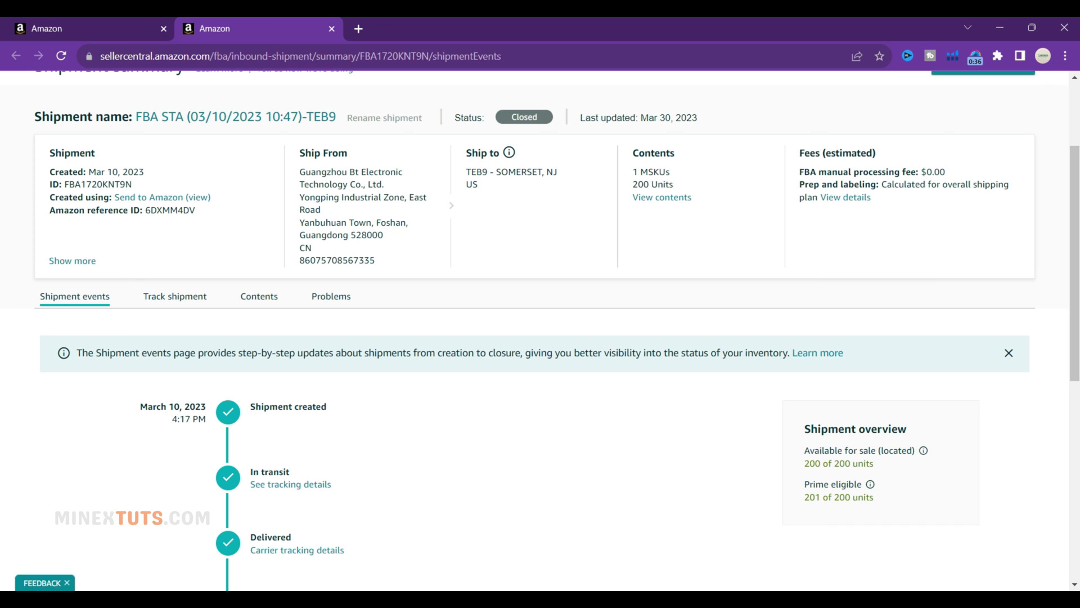
pyautogui.scroll(-5, 473, 360)
pyautogui.scroll(1, 473, 360)
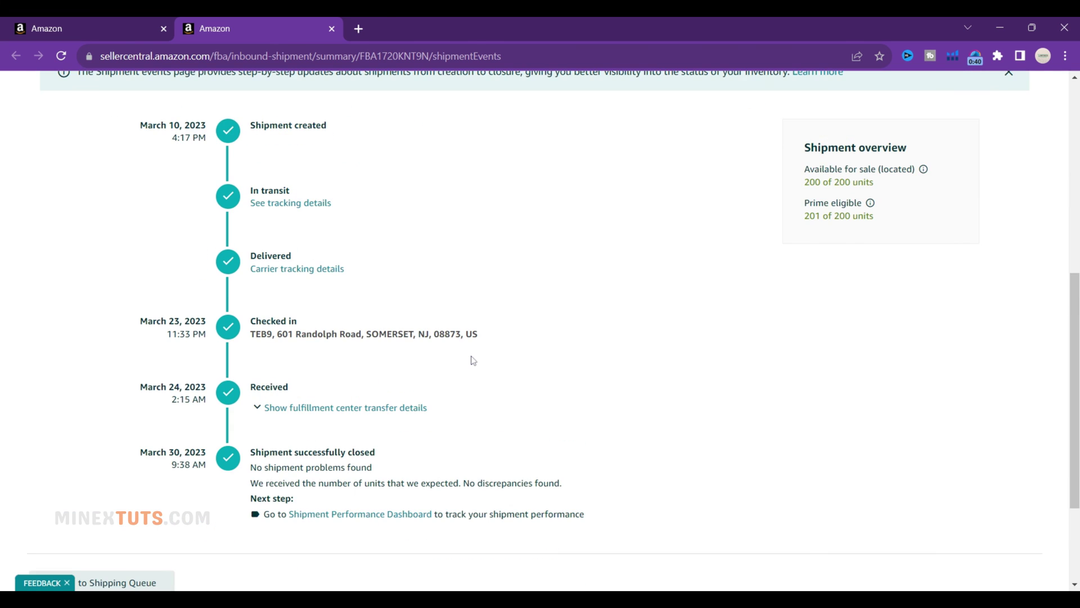
pyautogui.scroll(-1, 473, 360)
pyautogui.scroll(4, 375, 376)
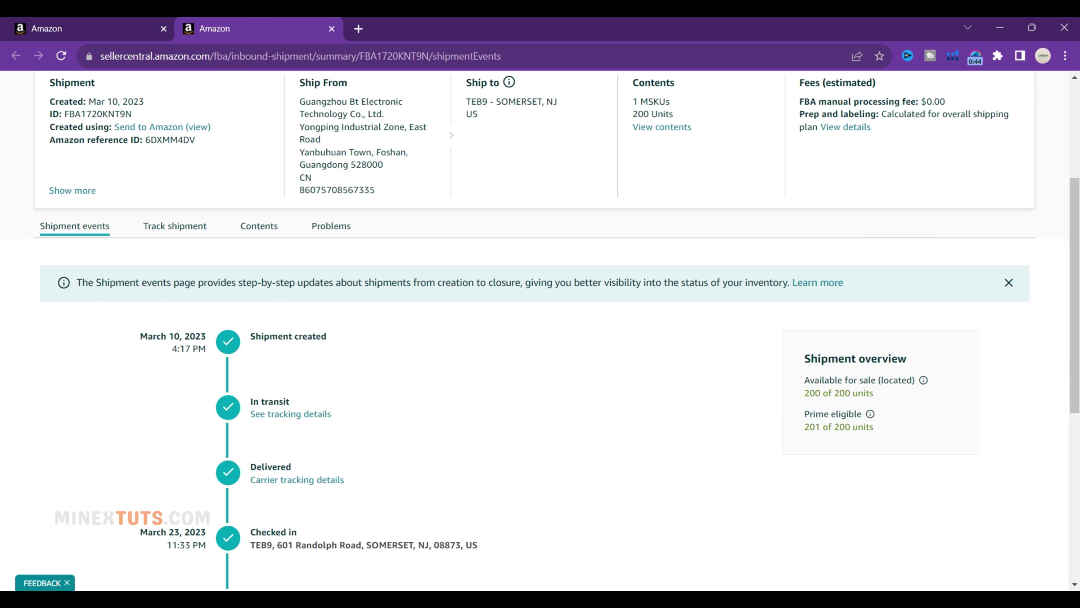
pyautogui.click(175, 232)
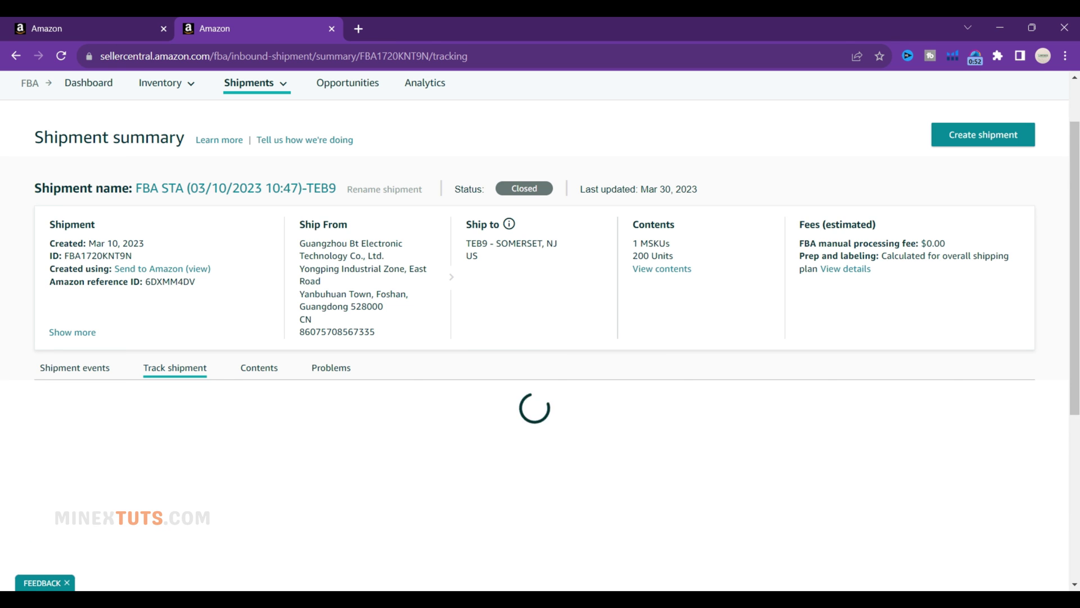
pyautogui.scroll(-1, 541, 338)
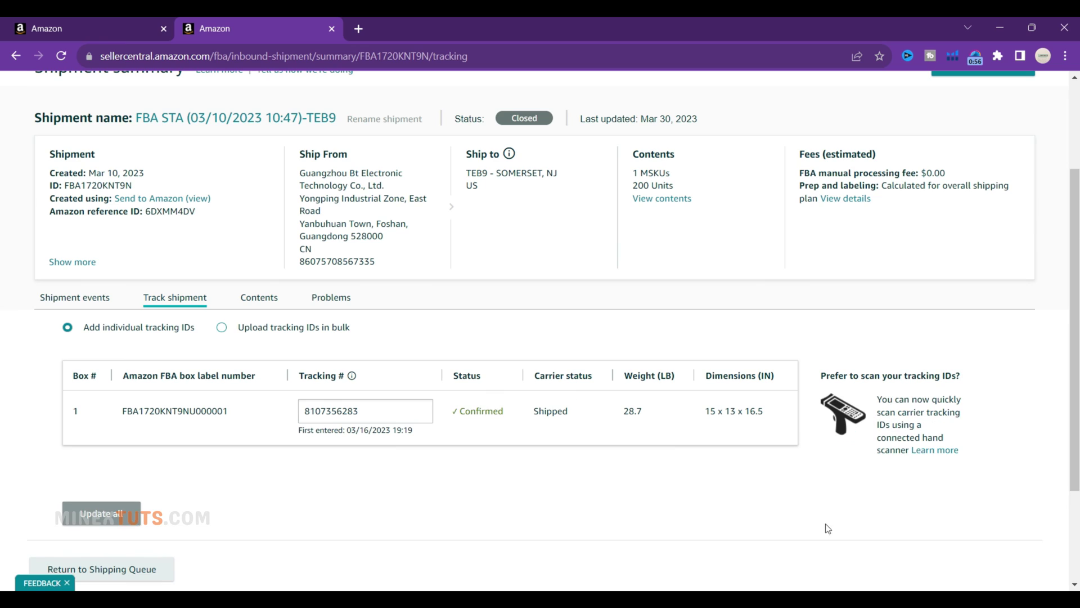
pyautogui.scroll(2, 749, 456)
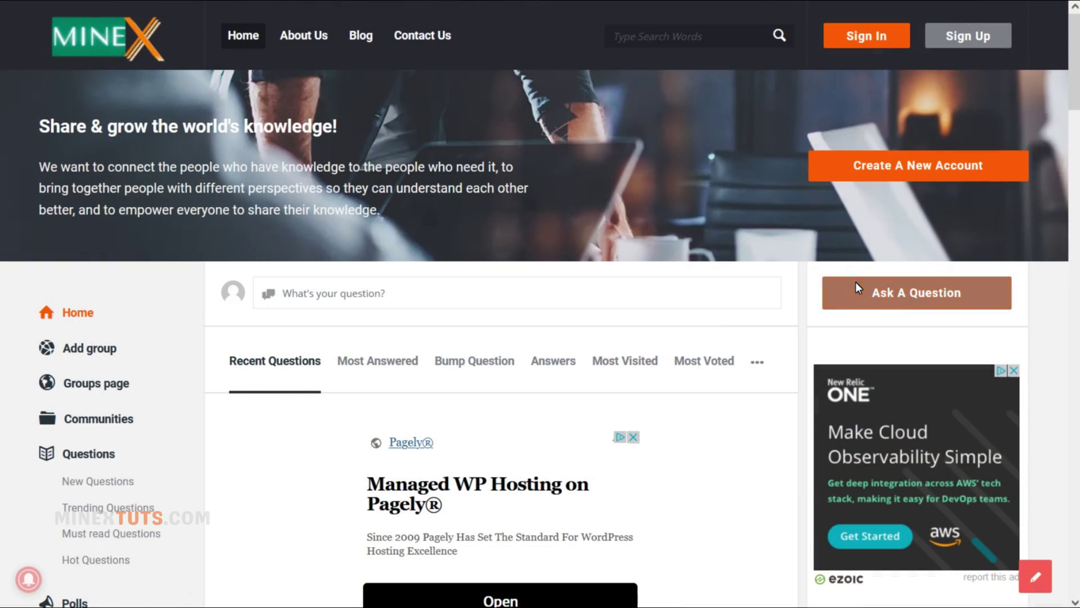
# Open the MINEX forum's Ask A Question form and scroll down through its empty fields
pyautogui.click(856, 286)
pyautogui.scroll(-9, 646, 322)
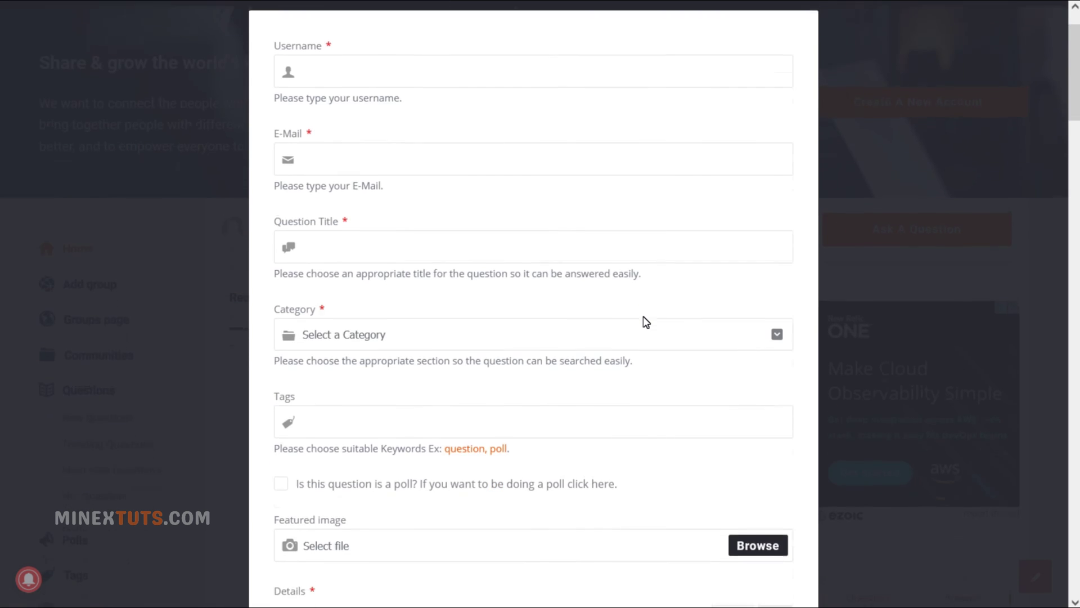